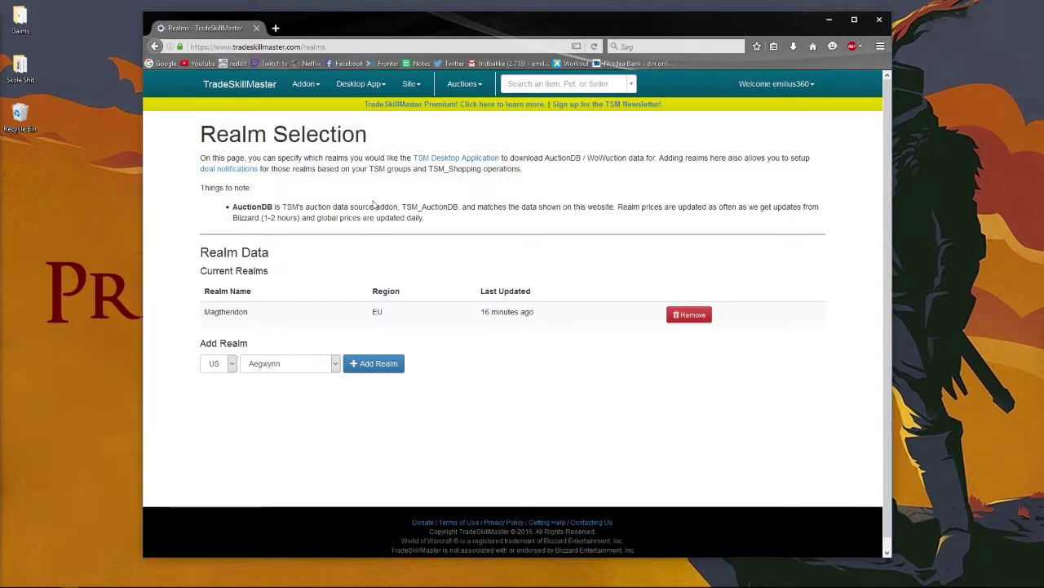
Go to the TradeSkillMaster home page and open the account's Realm Selection page
click(236, 93)
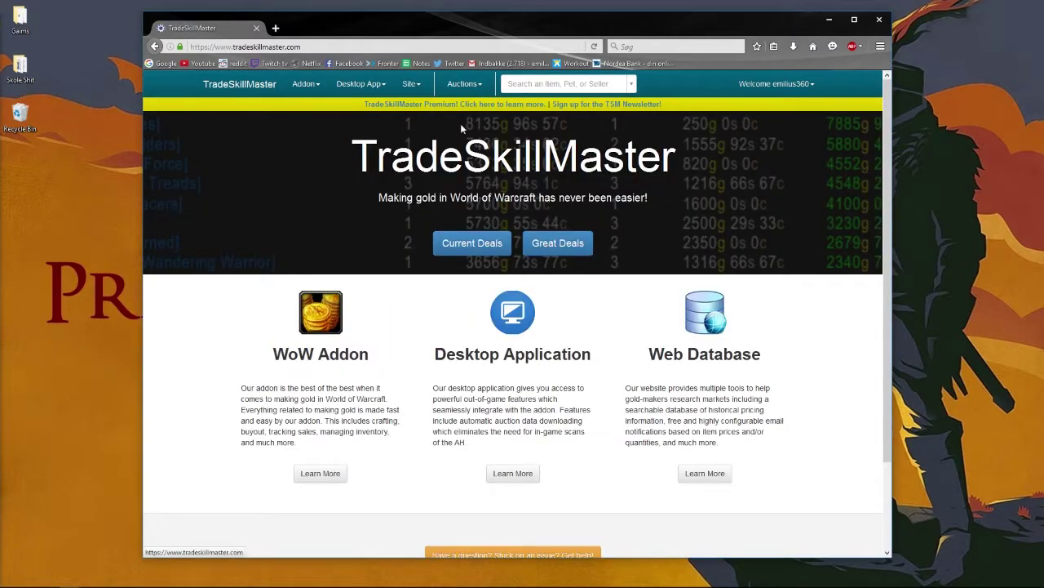
click(774, 83)
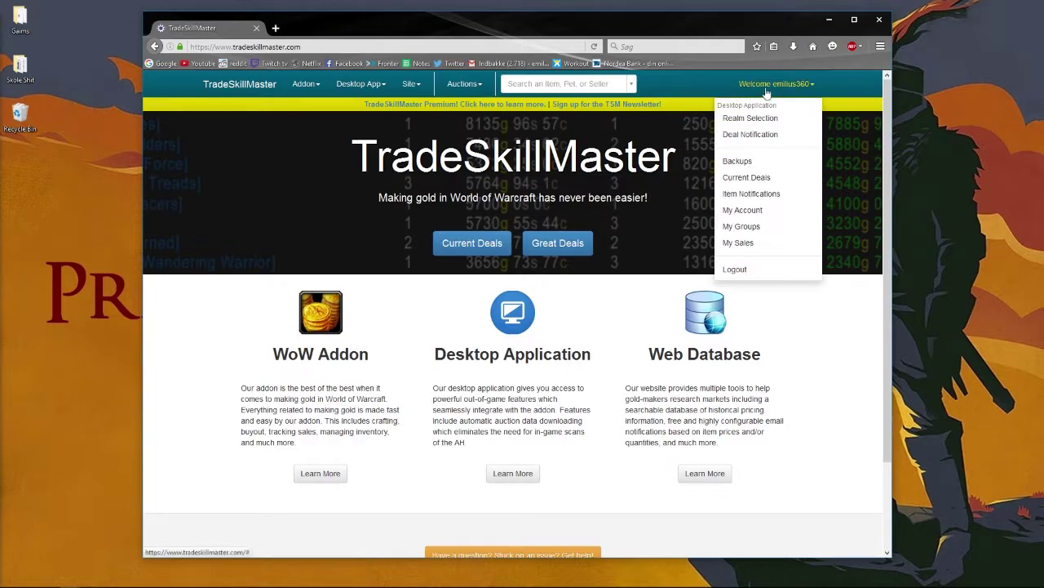
click(750, 121)
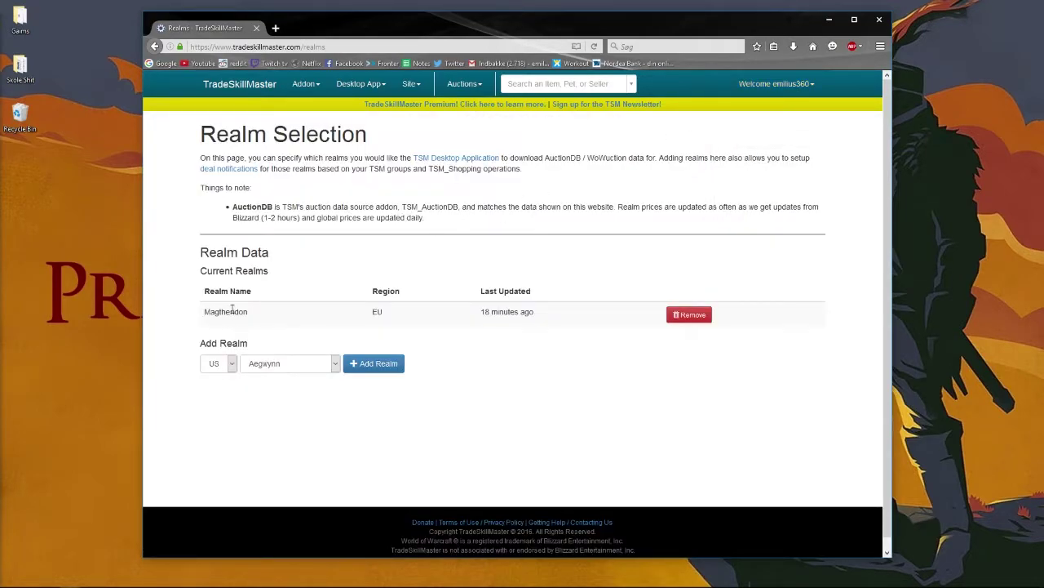
Add the EU realm Draenor to the current realms
click(214, 363)
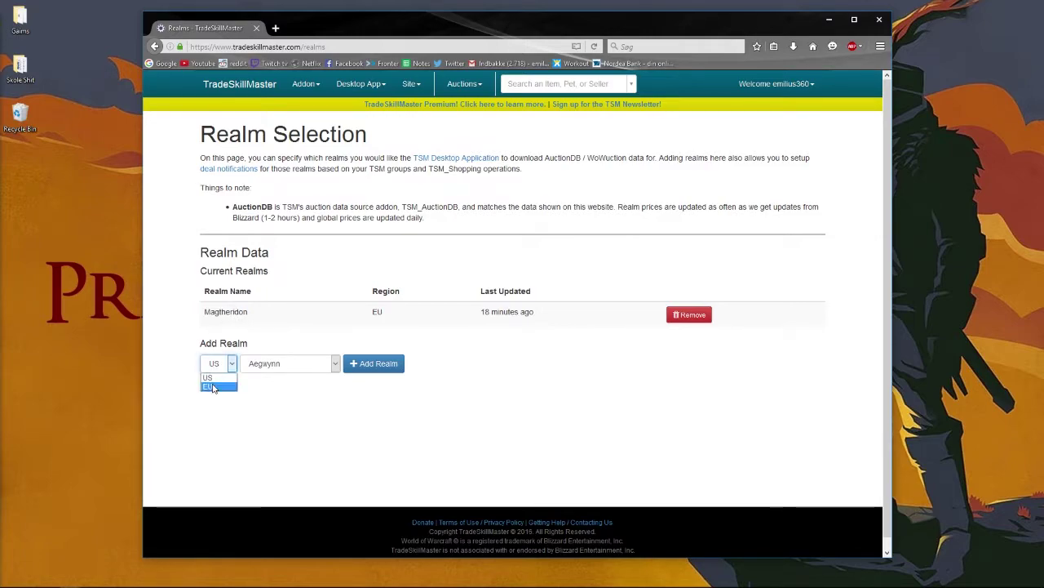
click(214, 383)
click(266, 363)
key(d)
key(r)
key(Return)
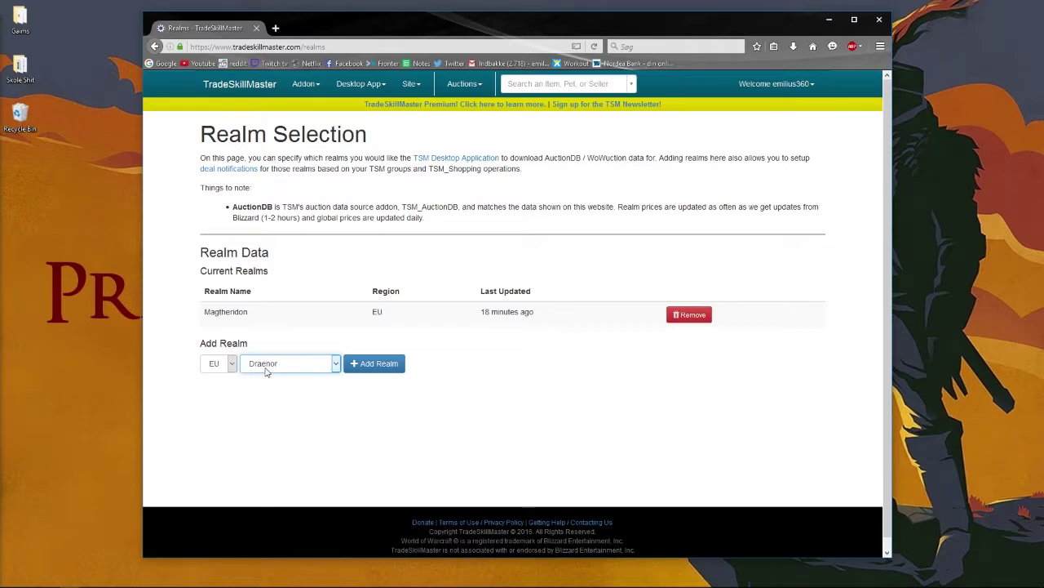
click(389, 373)
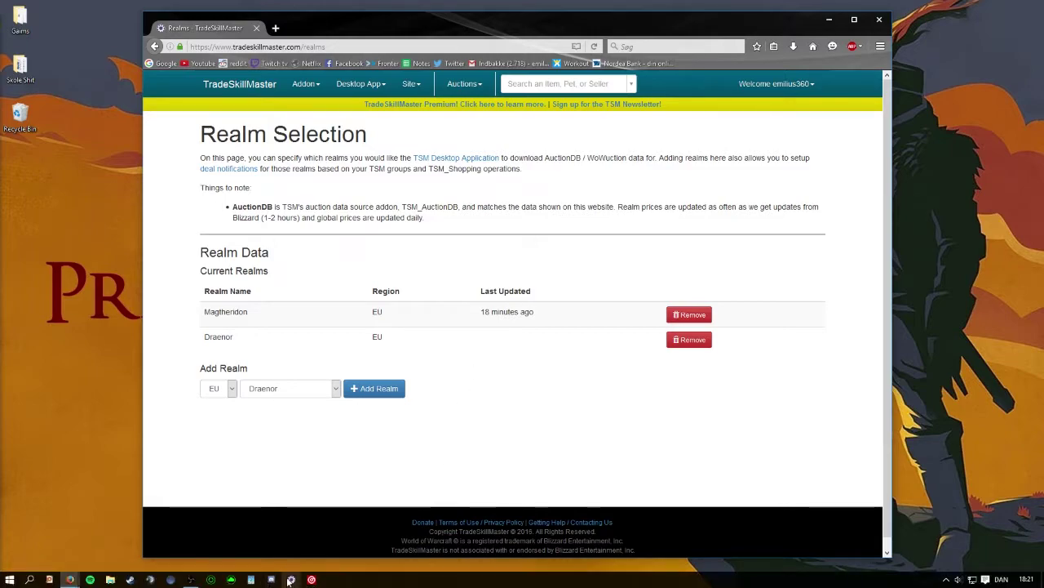
Open the desktop application's overview page and examine its description, download option and automatic price update section
click(290, 579)
mouse_move(351, 90)
click(354, 112)
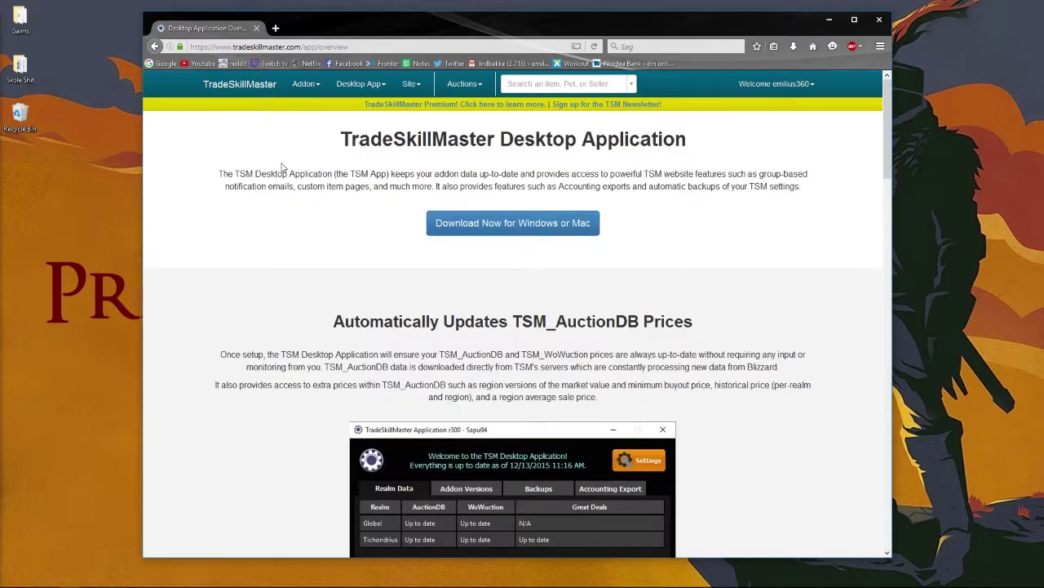
drag(342, 139, 668, 164)
click(659, 198)
scroll(467, 280, down, 5)
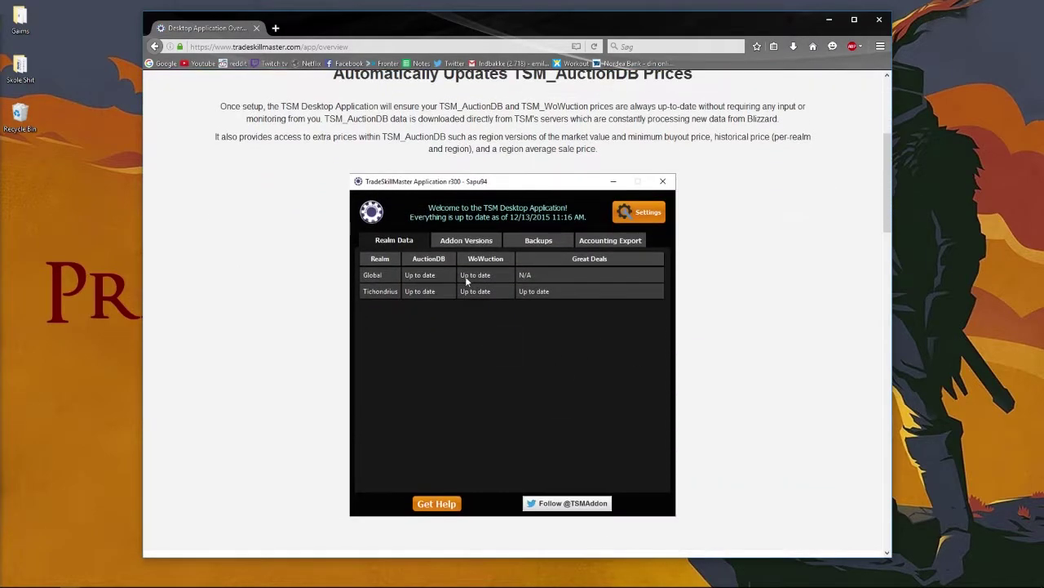
scroll(457, 383, up, 3)
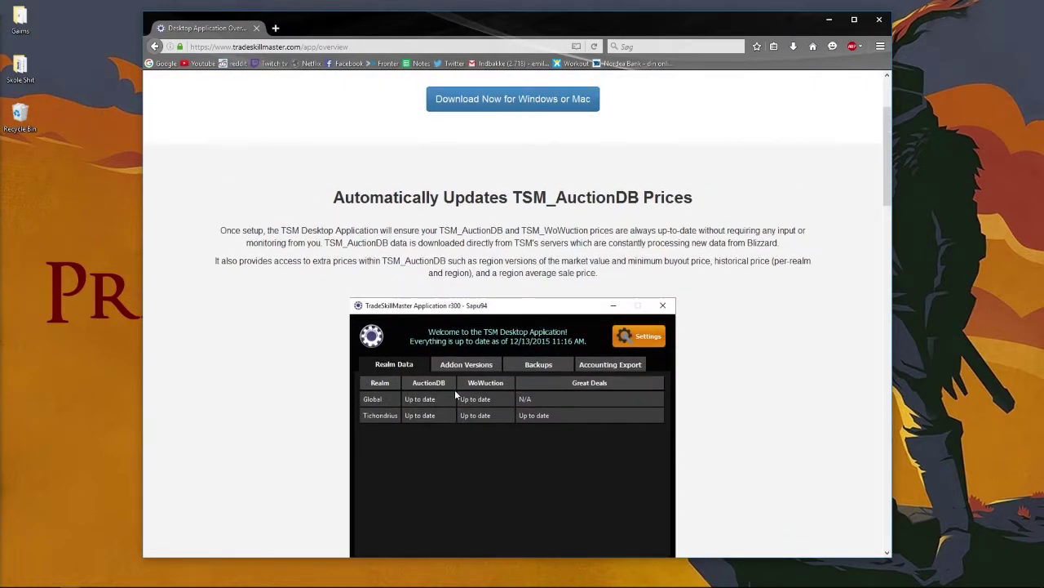
scroll(420, 389, up, 3)
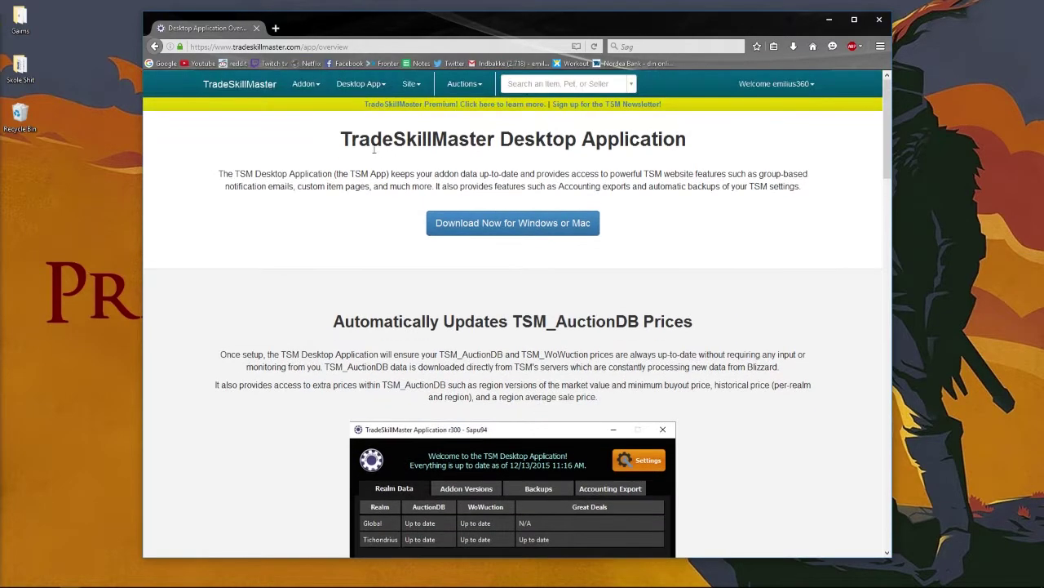
drag(359, 139, 689, 159)
click(751, 235)
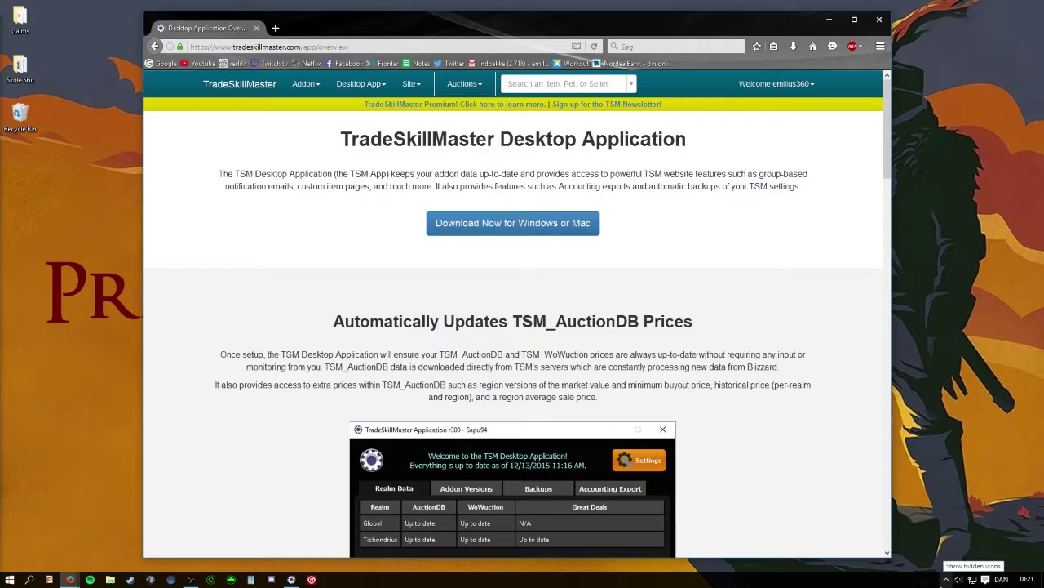
Restore the background TradeSkillMaster desktop application to show its realm data and reposition its window
click(946, 579)
right_click(926, 560)
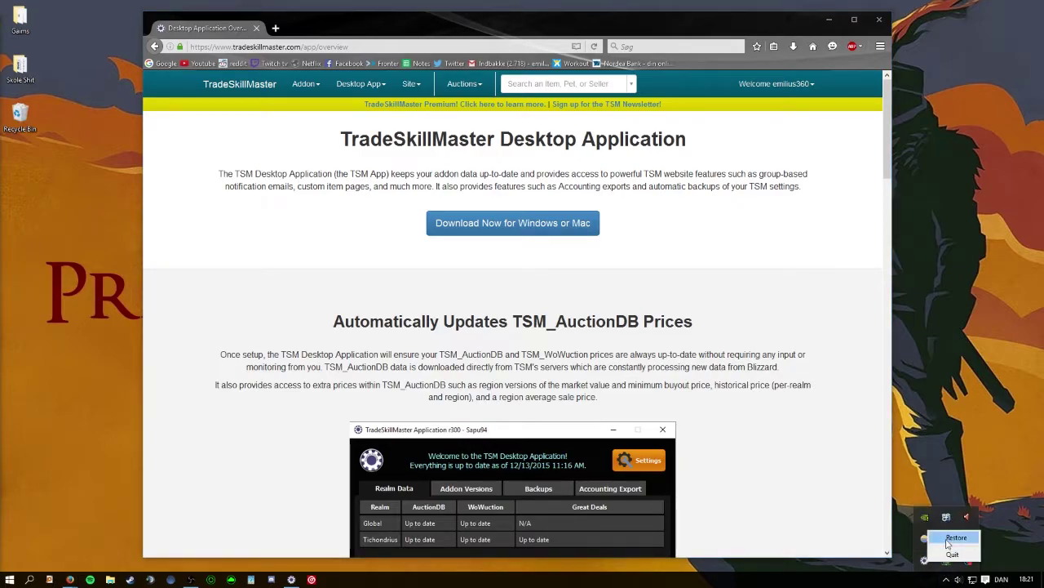
click(955, 538)
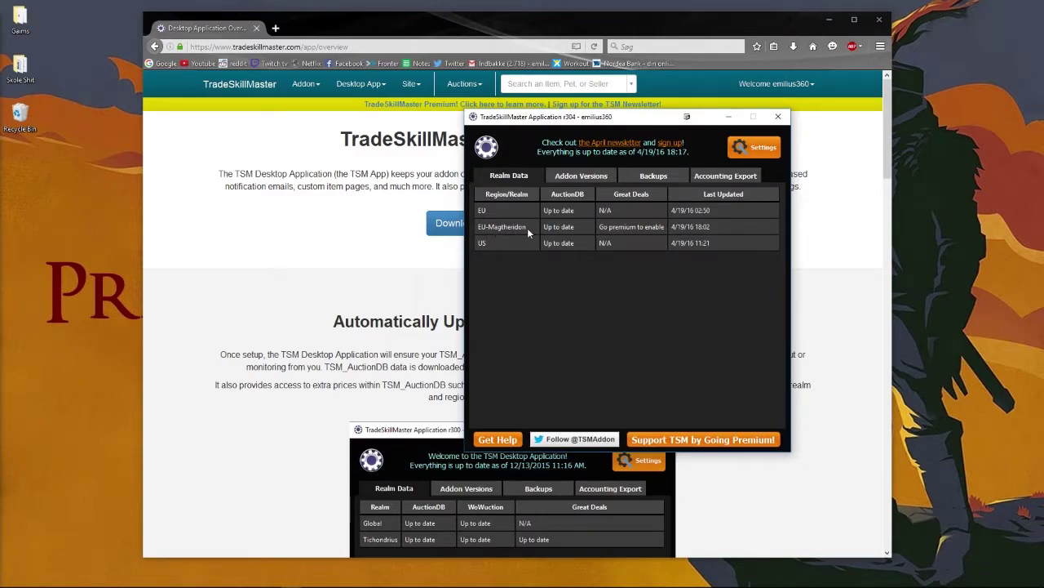
drag(563, 110, 730, 137)
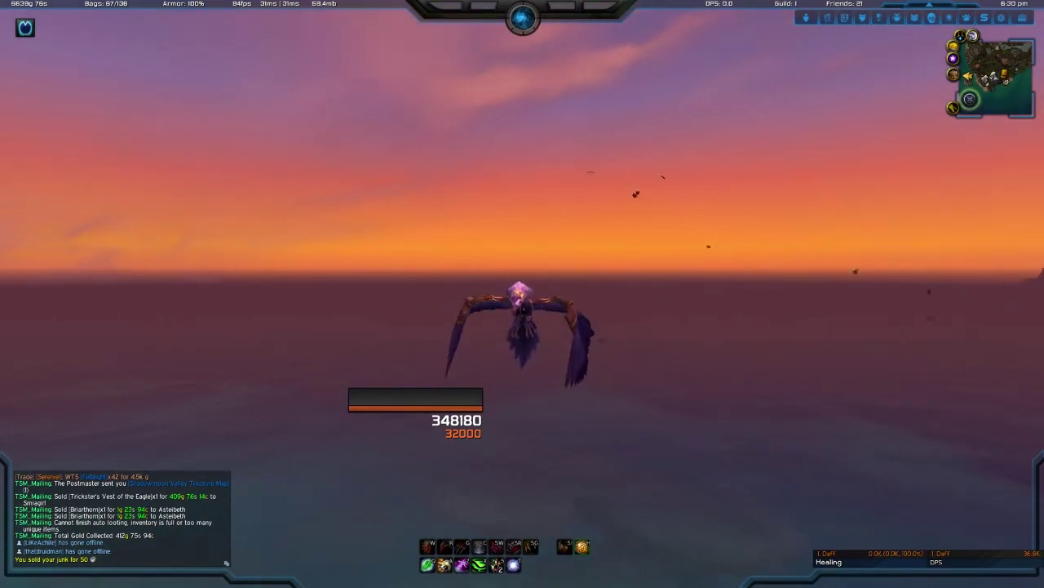
Switch to World of Warcraft, open the TSM window and bring up the existing mailing operations
key(t)
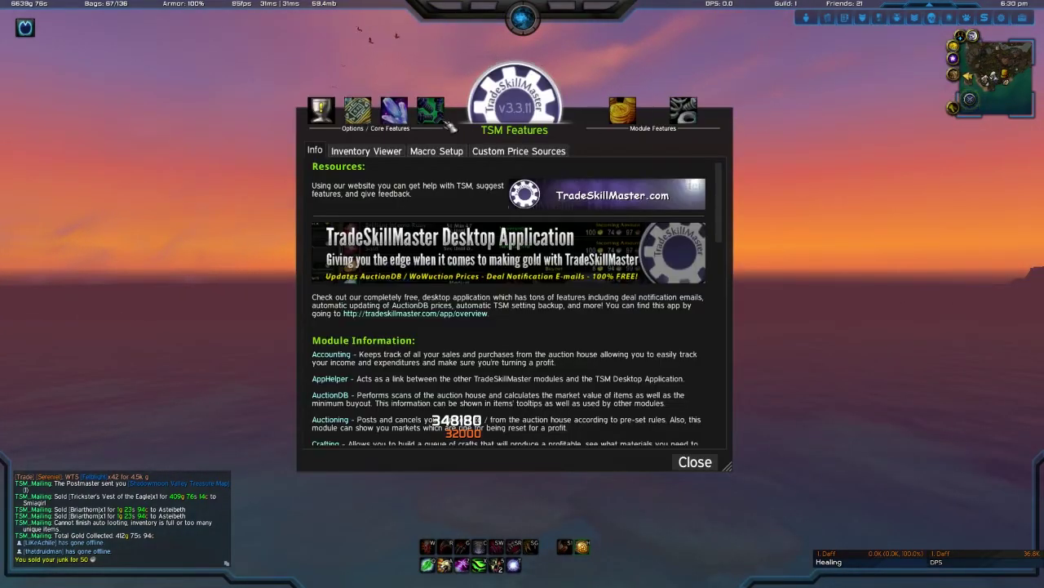
drag(496, 117, 481, 118)
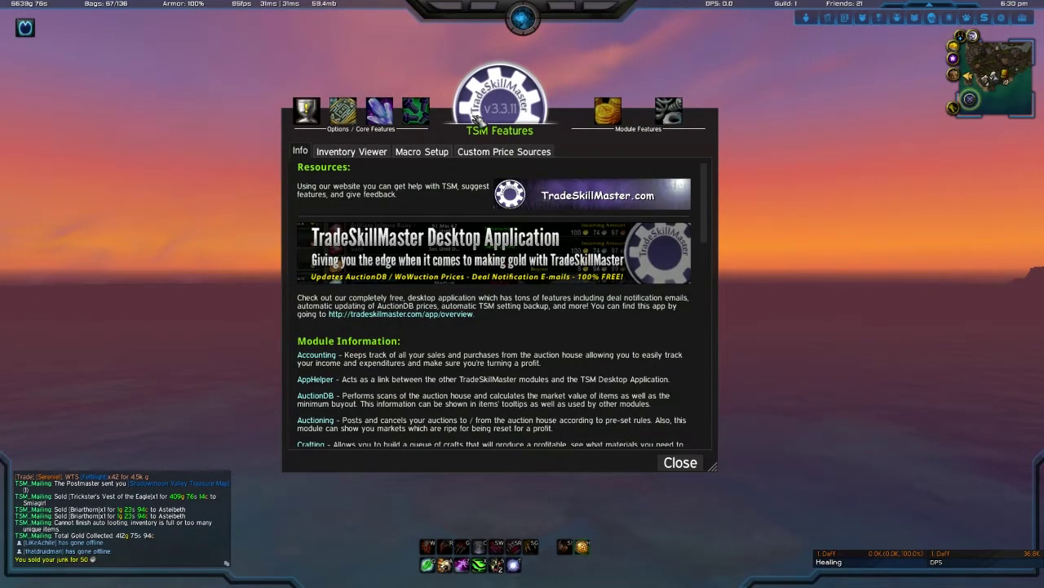
click(415, 112)
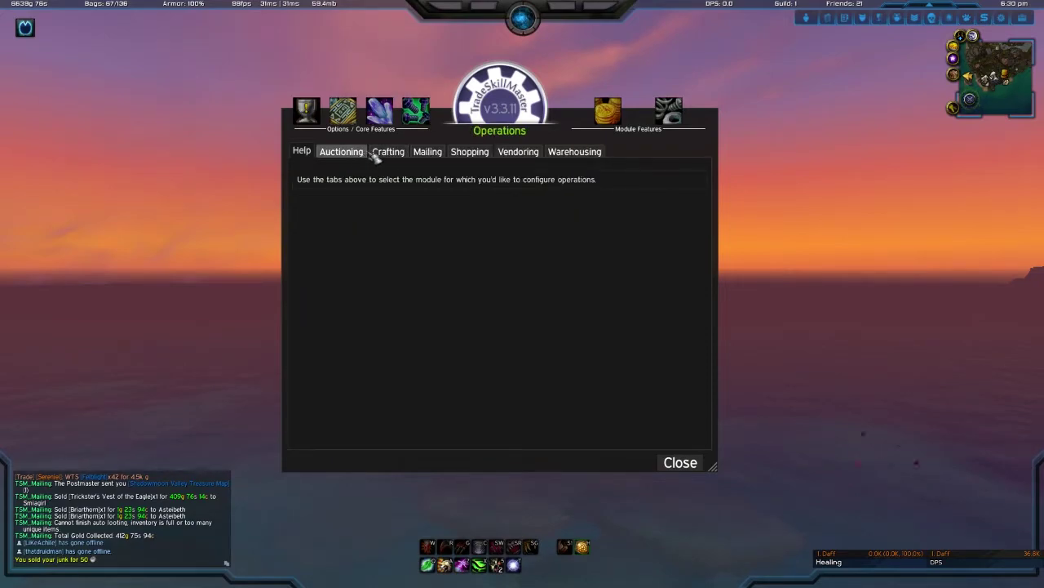
click(427, 152)
click(356, 180)
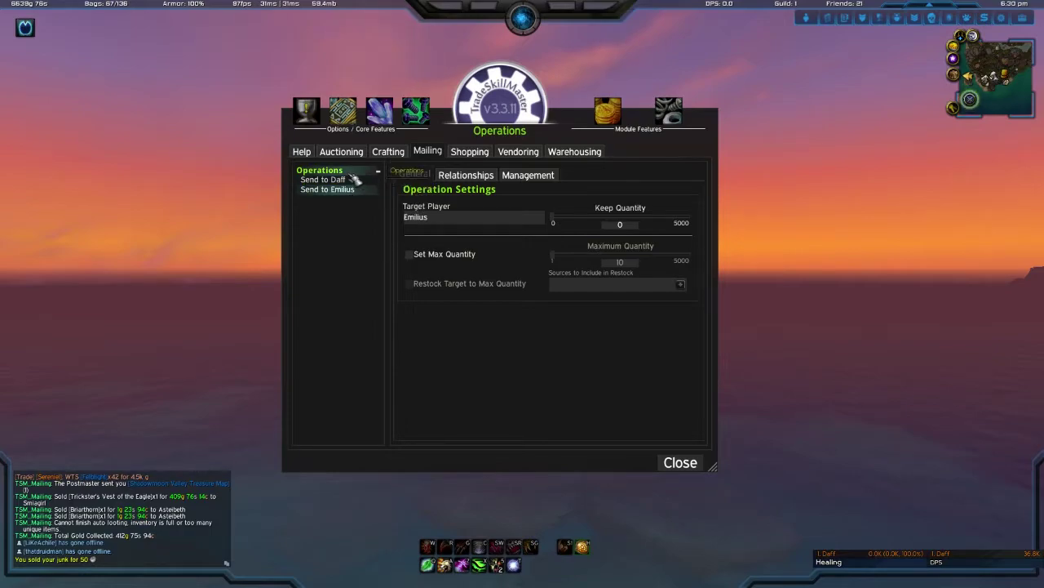
Create a mailing operation named "Send to Thodahr" and set its target player to Thodahr
click(341, 171)
text(Send)
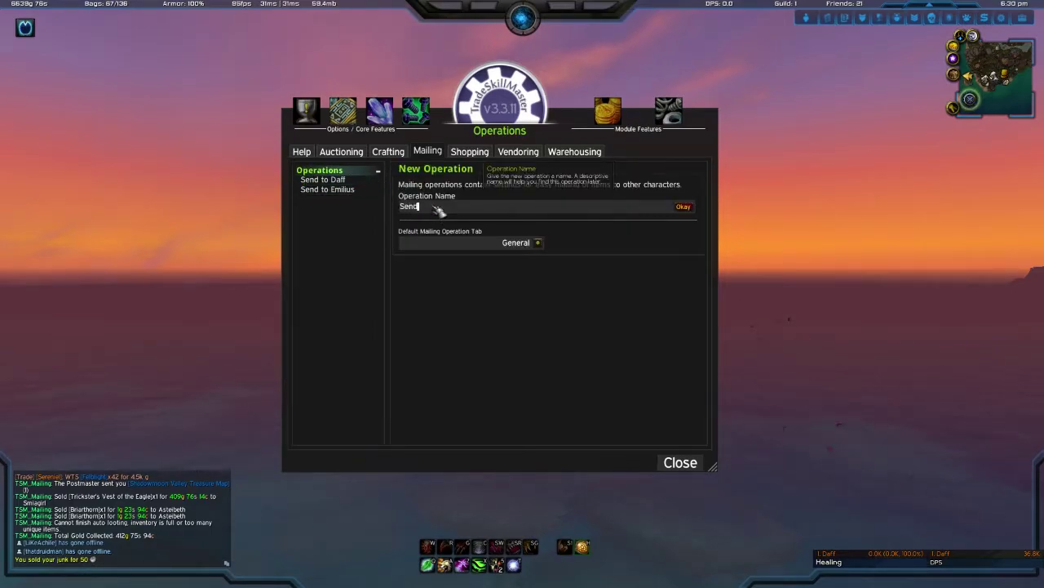
text( to)
key(BackSpace)
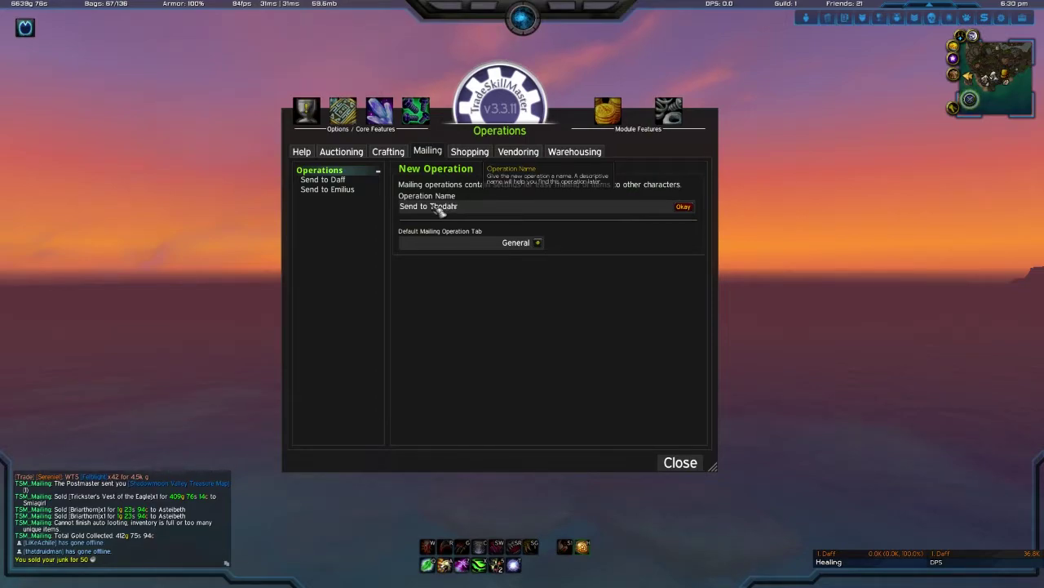
key(Return)
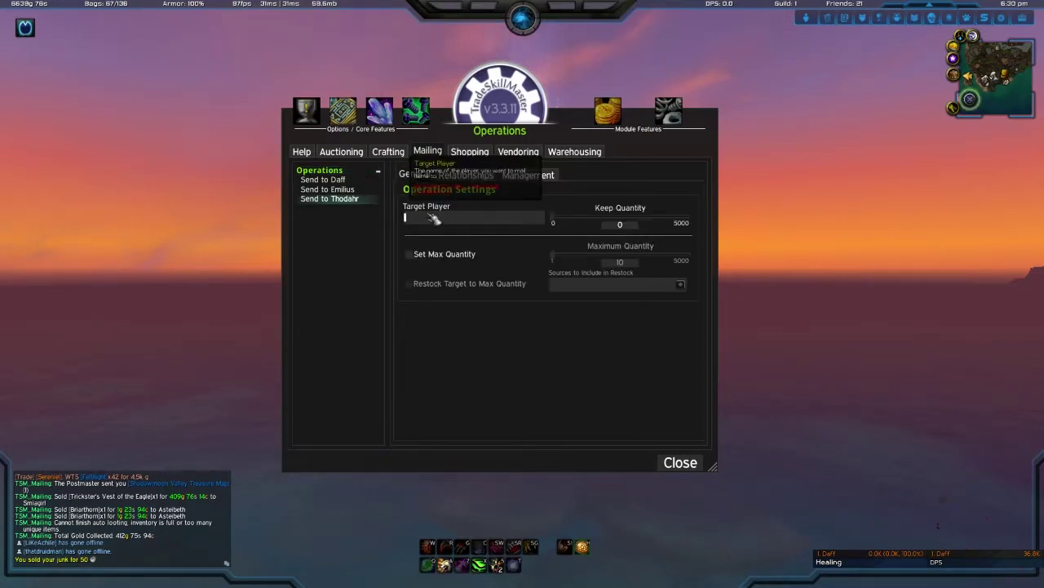
text(Thodahr)
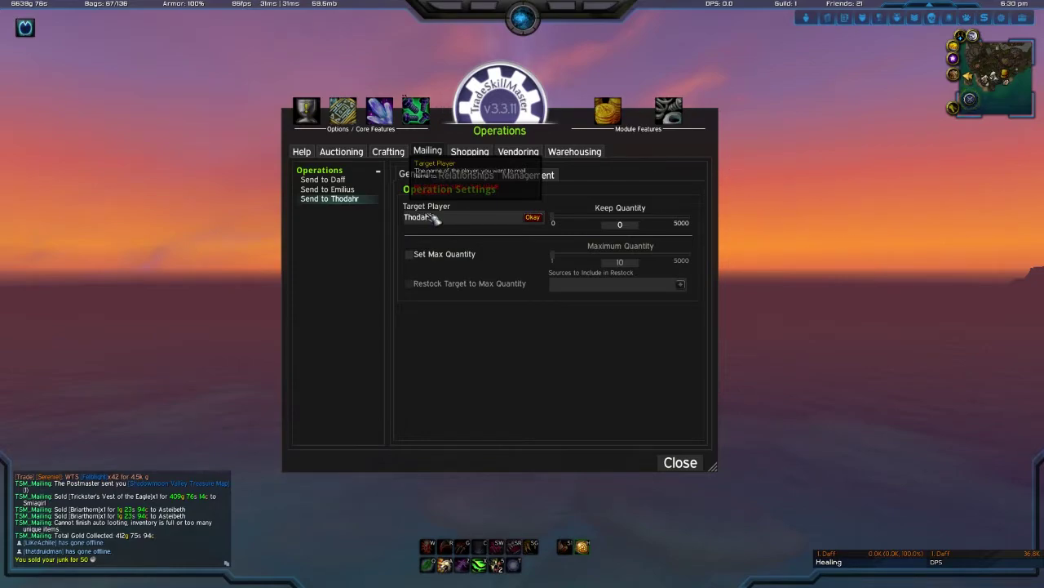
click(532, 217)
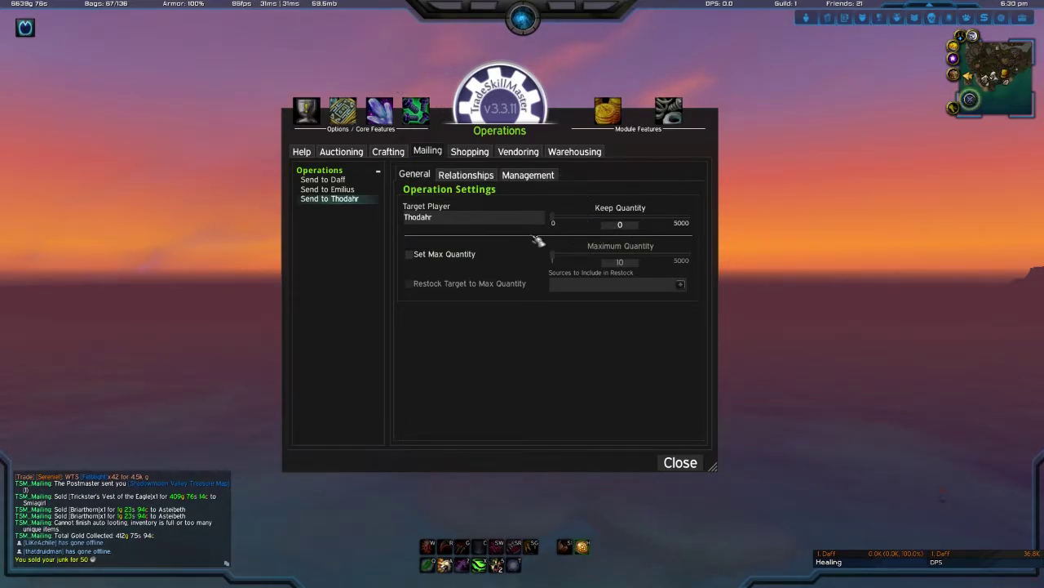
Review the relationship and management settings of the "Send to Thodahr" operation and return to its general settings
click(466, 174)
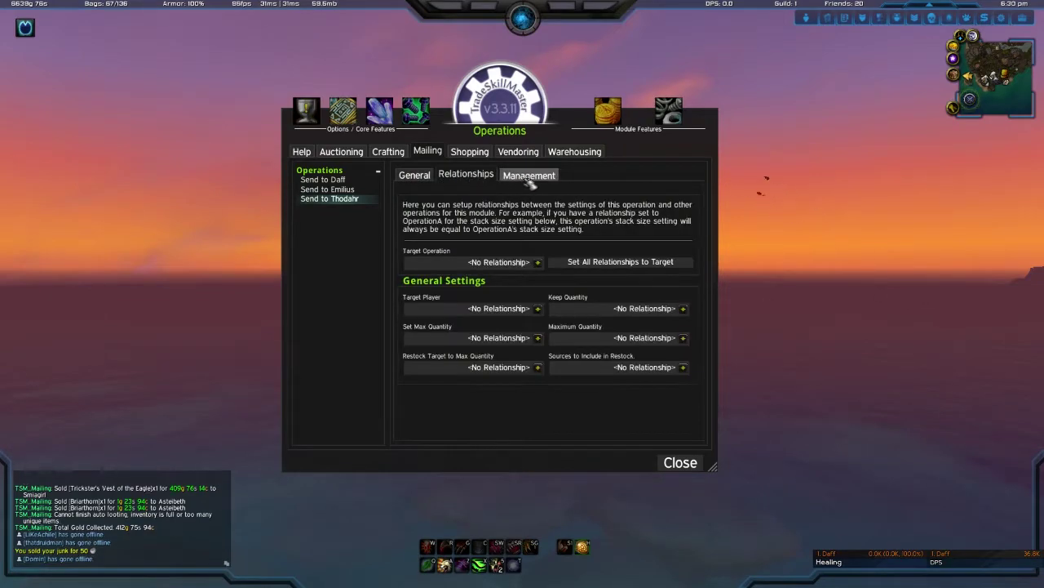
click(528, 180)
scroll(514, 261, down, 1)
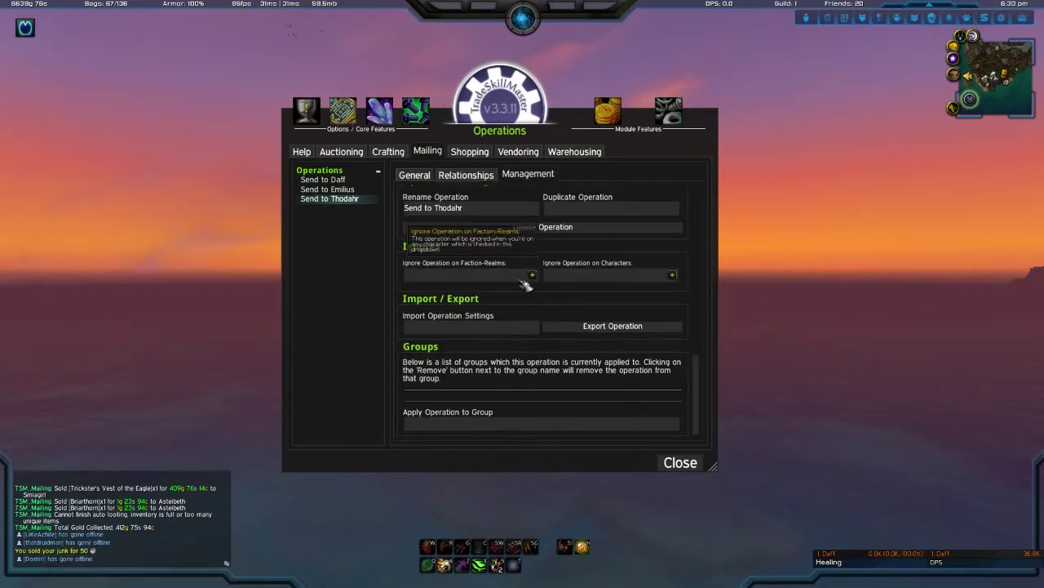
click(412, 175)
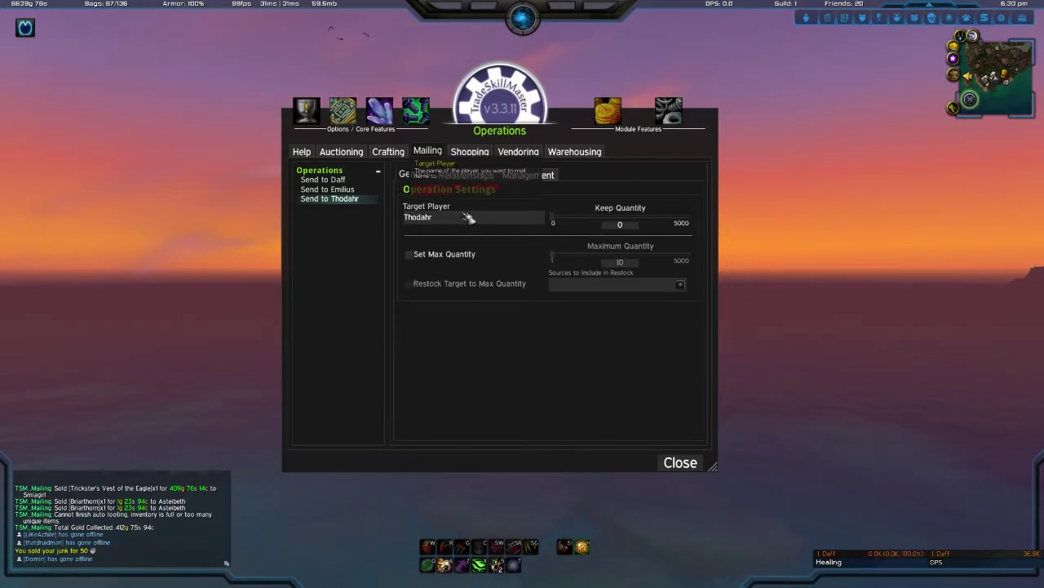
Examine the posting settings of the "Auction single stack" auctioning operation, including duration, stack size, post cap and price limits
click(359, 152)
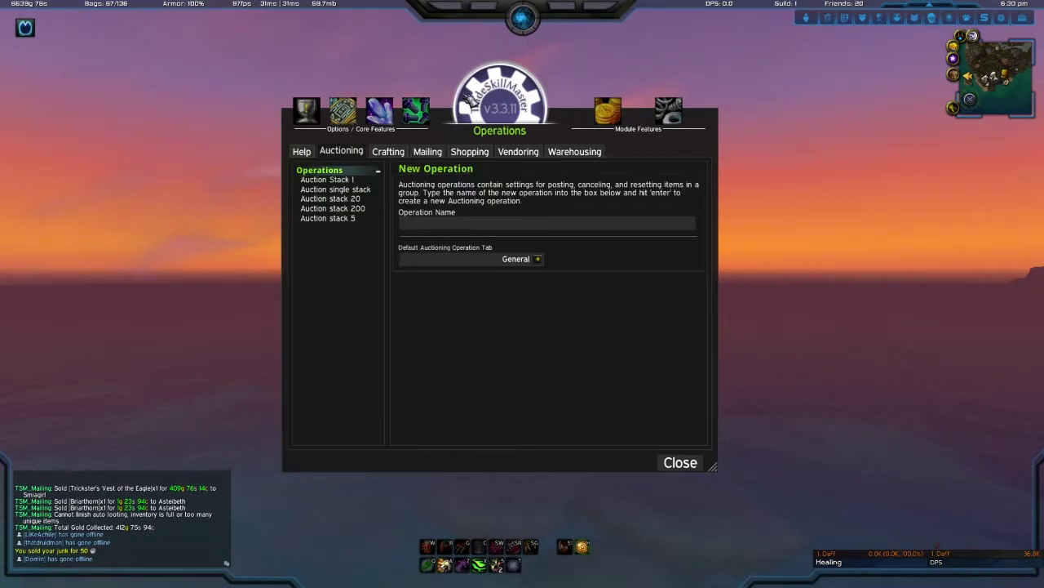
click(351, 193)
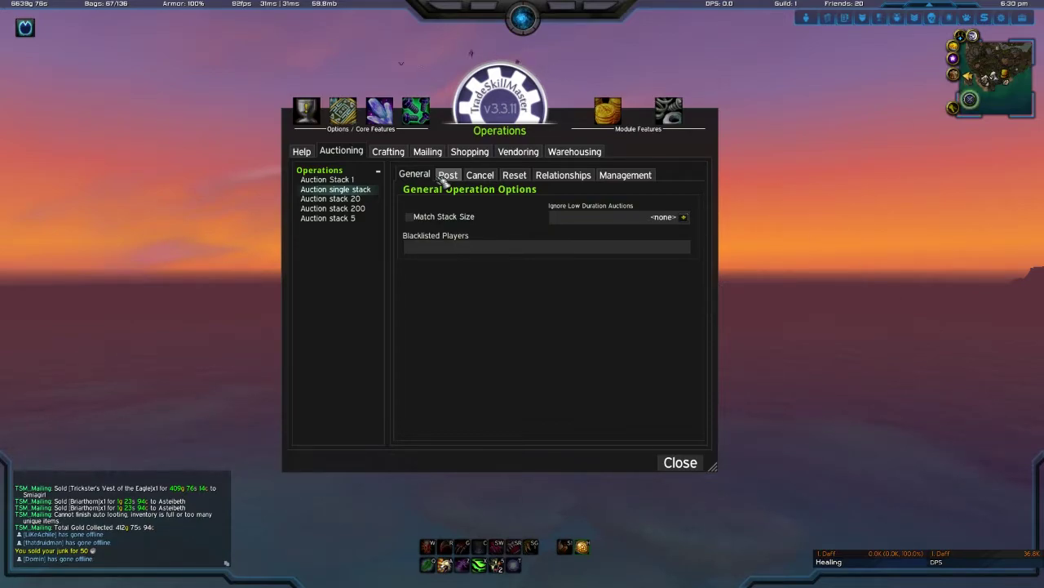
click(446, 176)
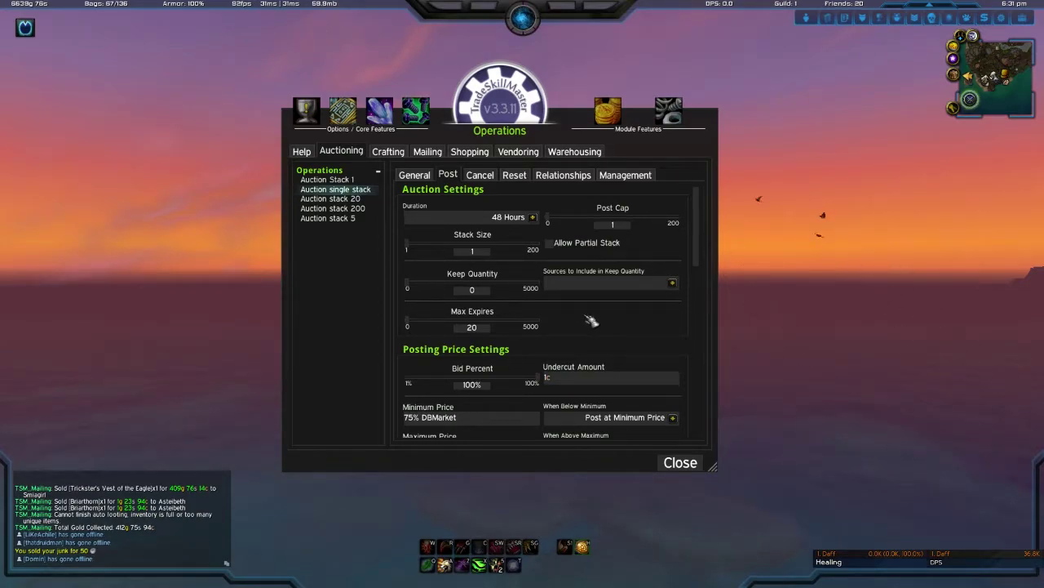
scroll(591, 321, down, 1)
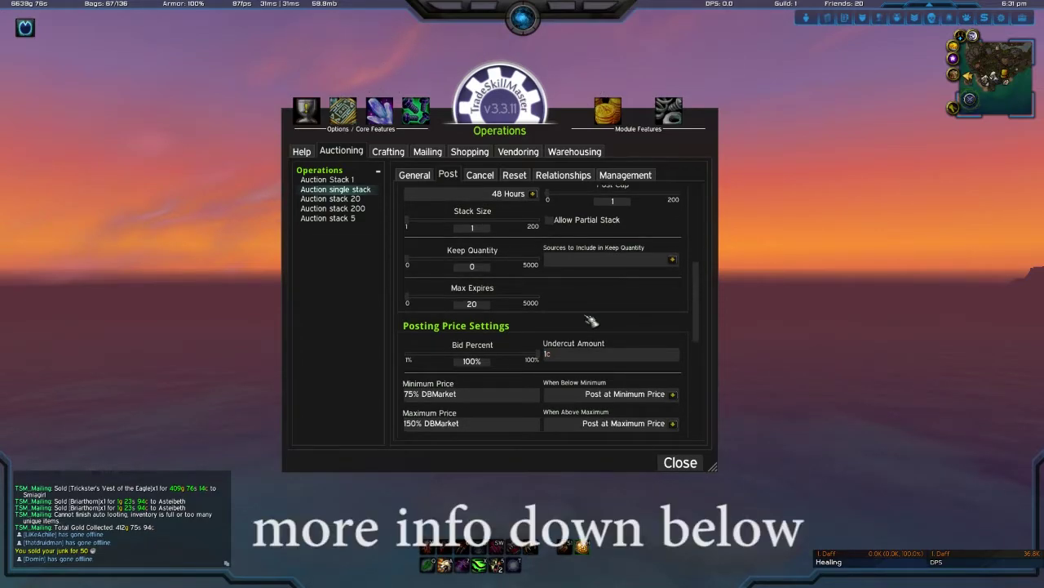
scroll(591, 321, up, 1)
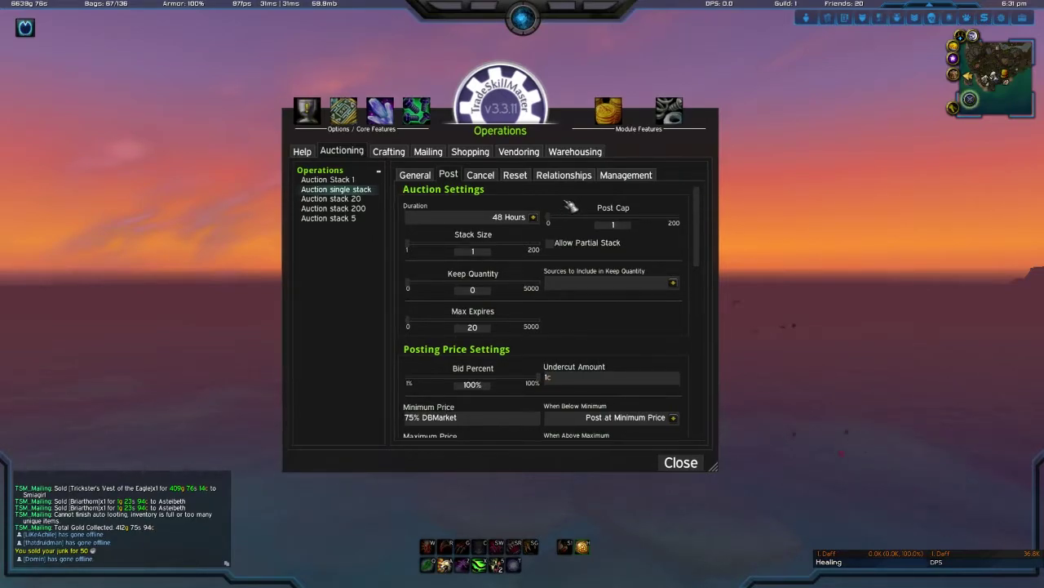
drag(570, 207, 595, 201)
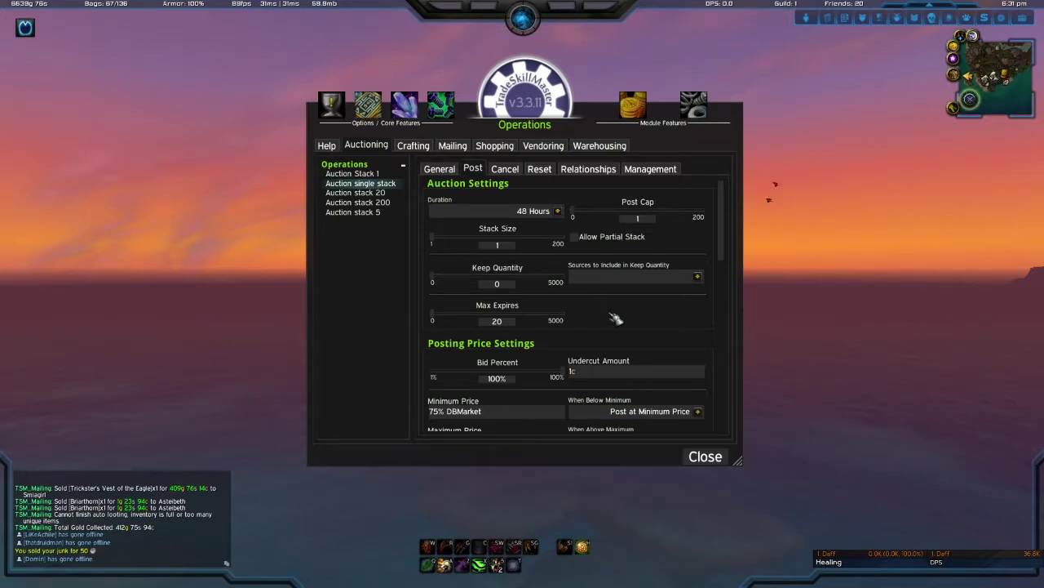
scroll(618, 316, down, 2)
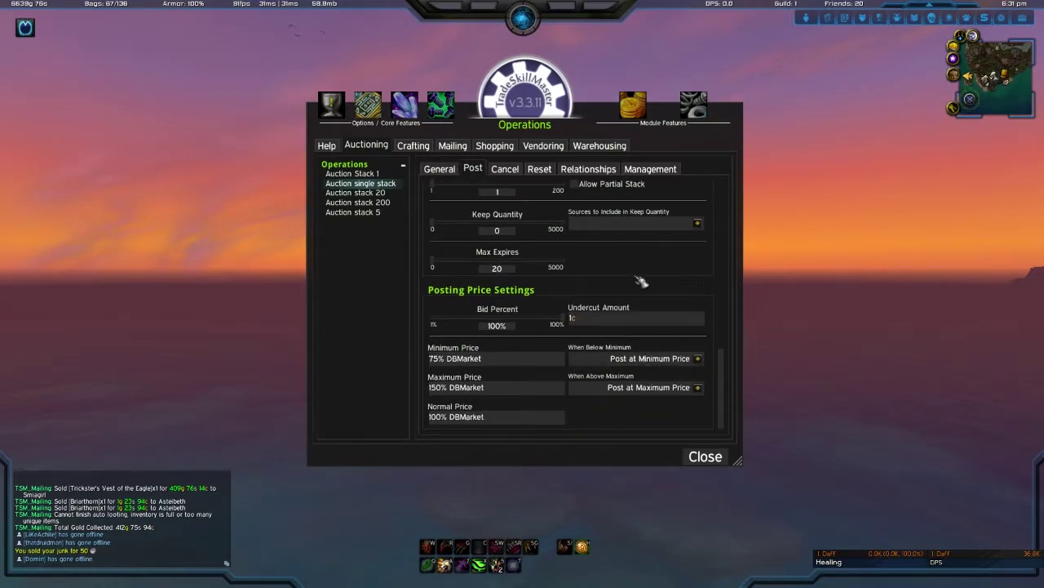
scroll(637, 281, up, 2)
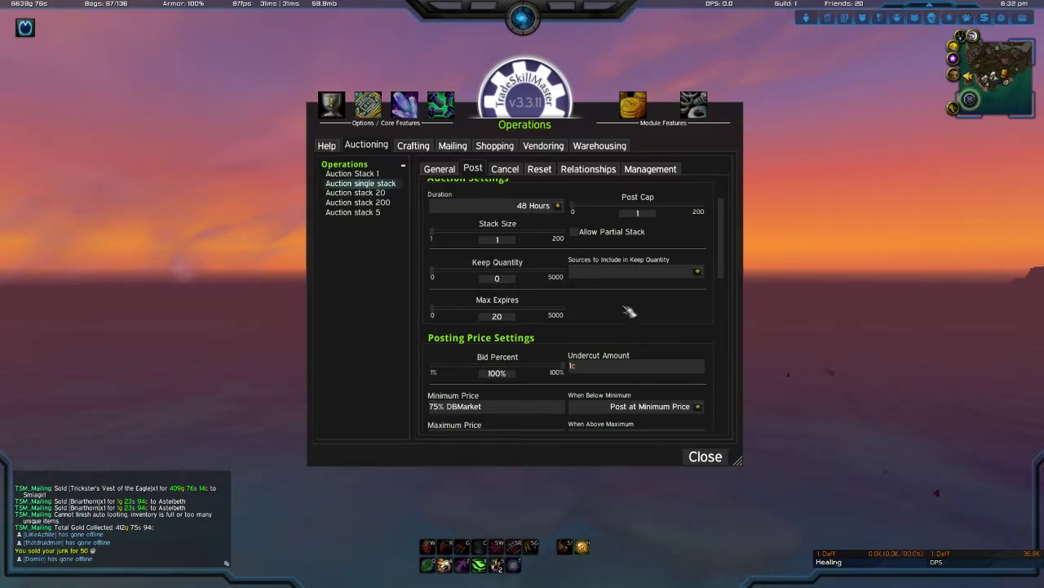
scroll(641, 317, down, 3)
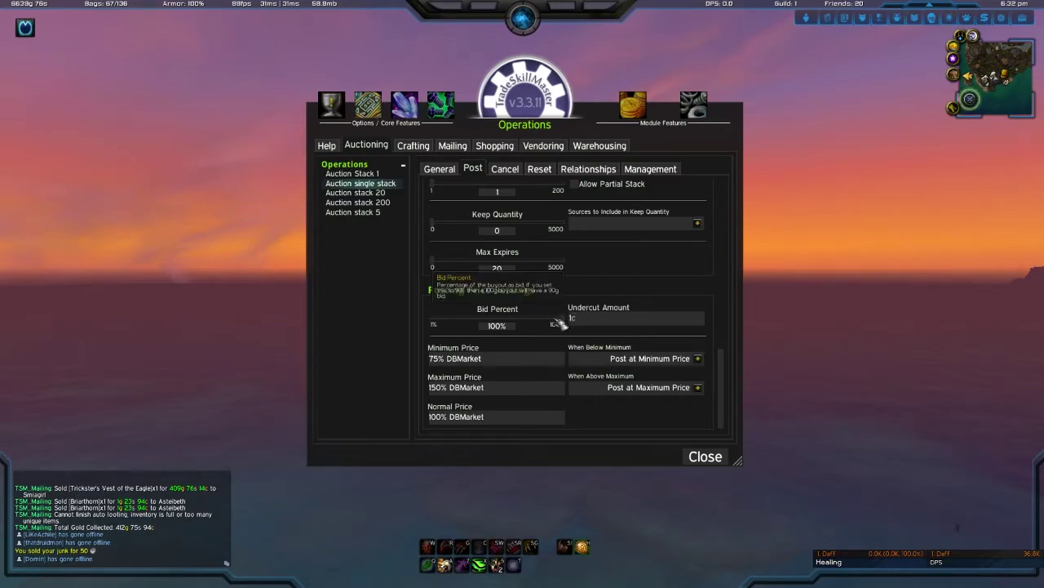
Set the bid percent of the "Auction single stack" operation to 90% and check the auction values of Ravager's Armor in the bags
drag(558, 324, 555, 324)
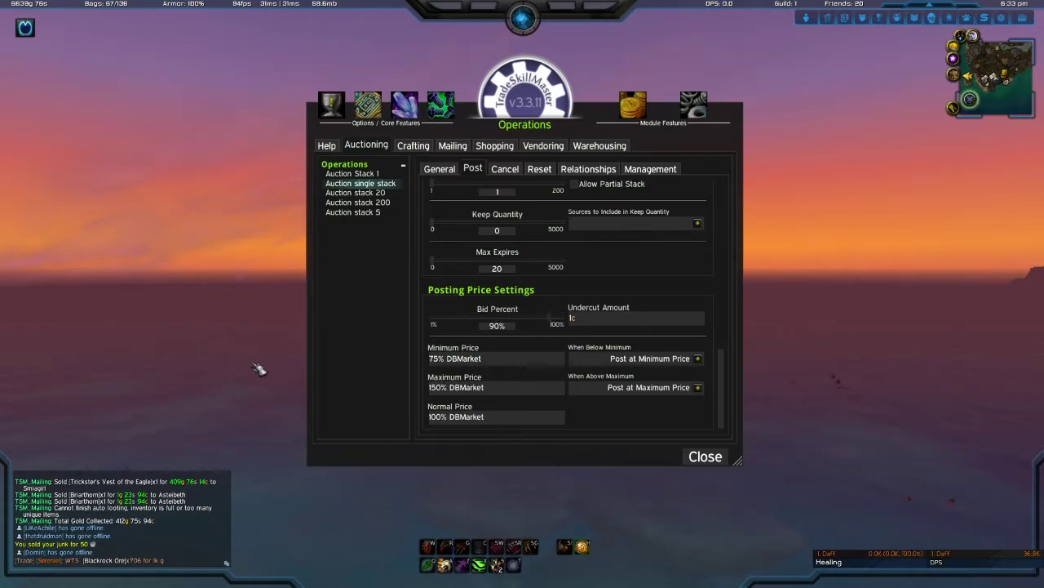
key(b)
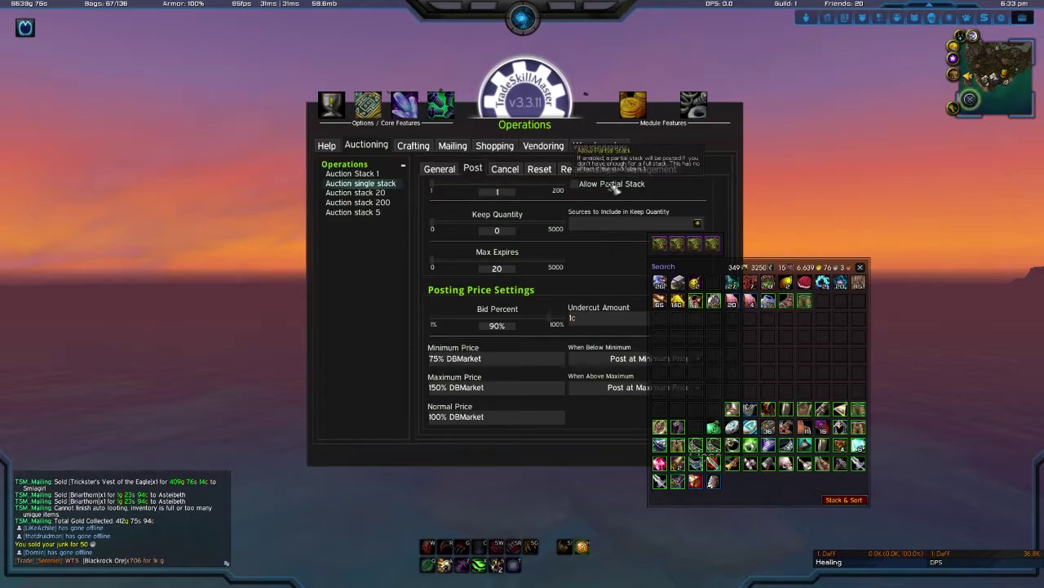
mouse_move(699, 304)
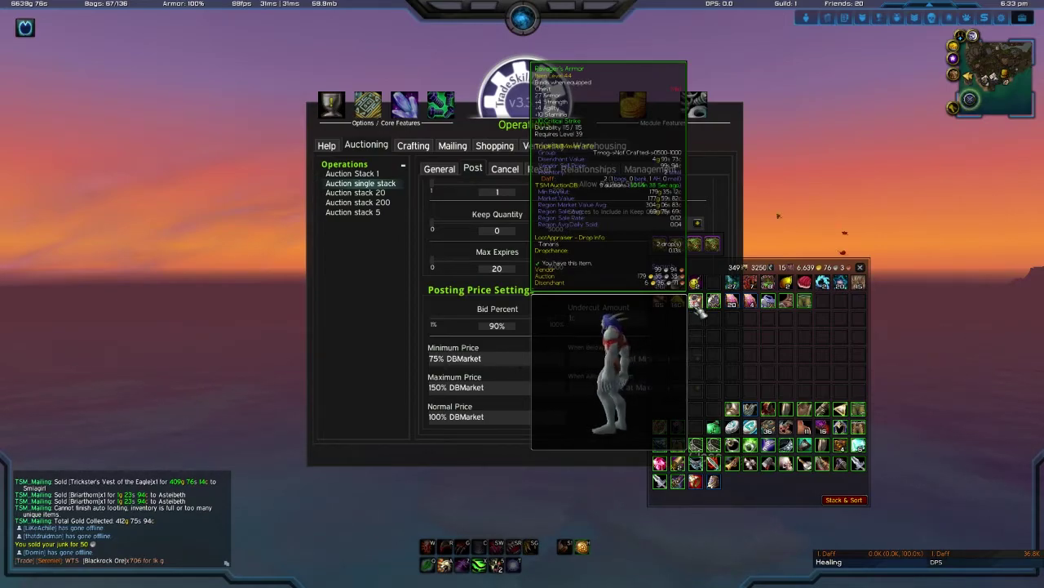
key(b)
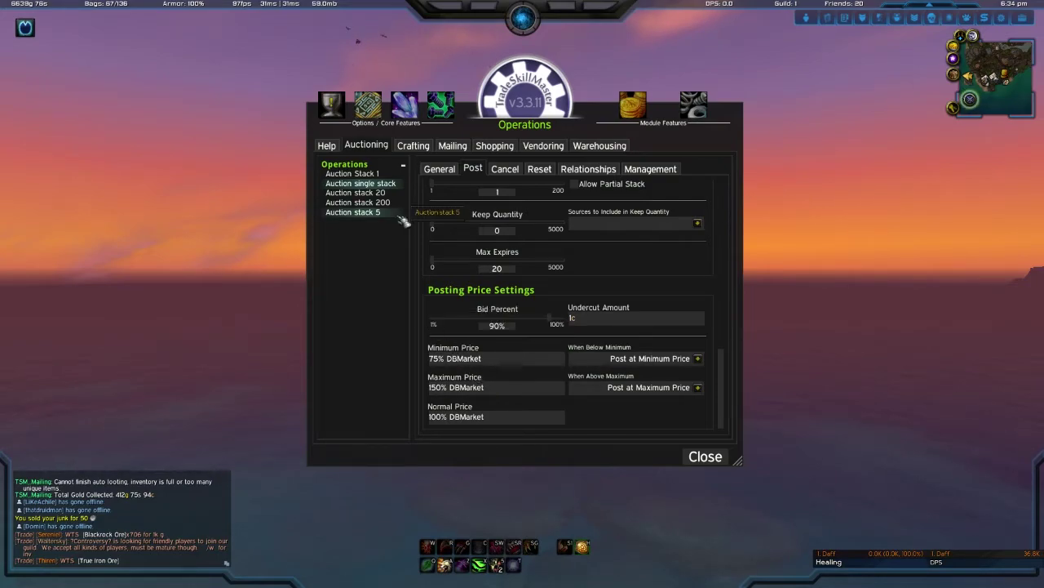
Open the TSM groups and expand the Tmog group and its Crafted subgroup with the Trade Goods group collapsed
click(410, 112)
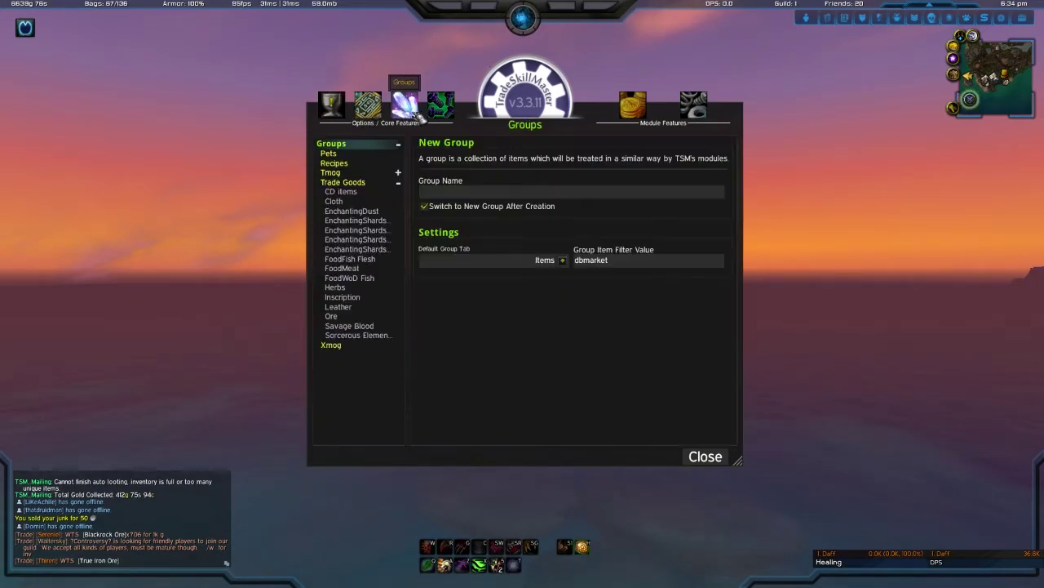
click(367, 173)
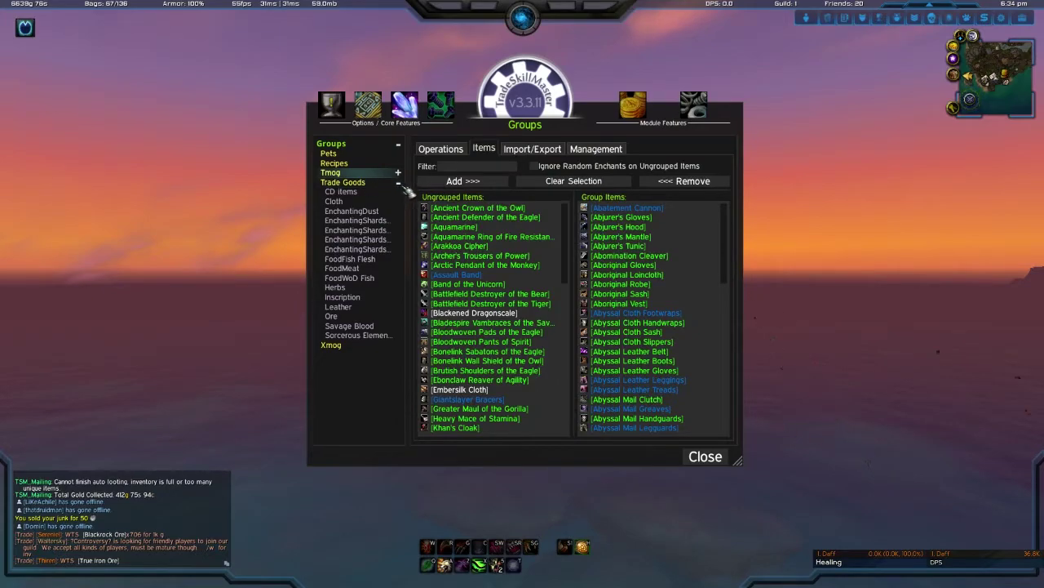
click(398, 183)
click(398, 173)
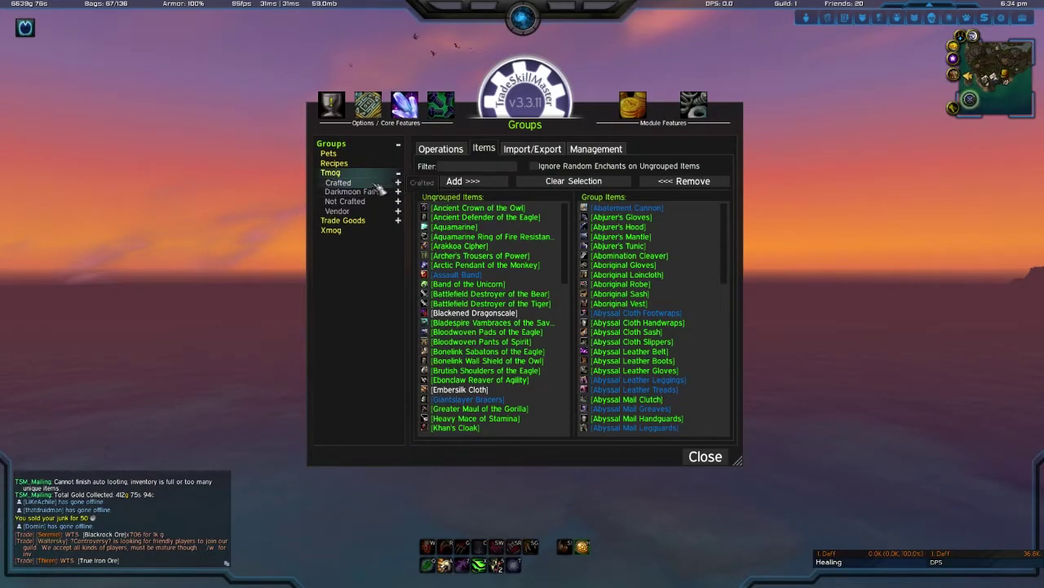
click(397, 182)
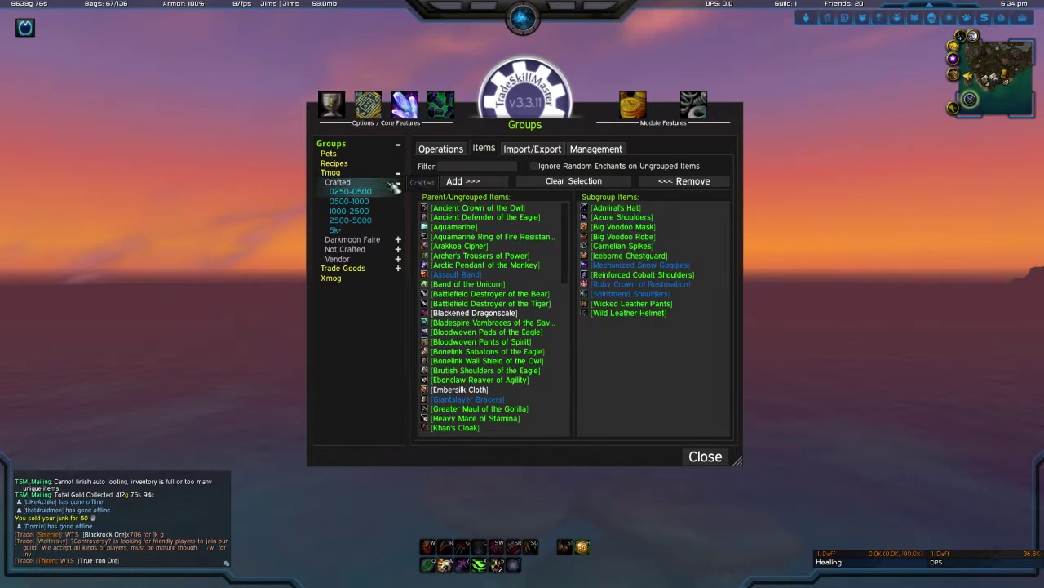
click(397, 183)
click(397, 184)
click(383, 174)
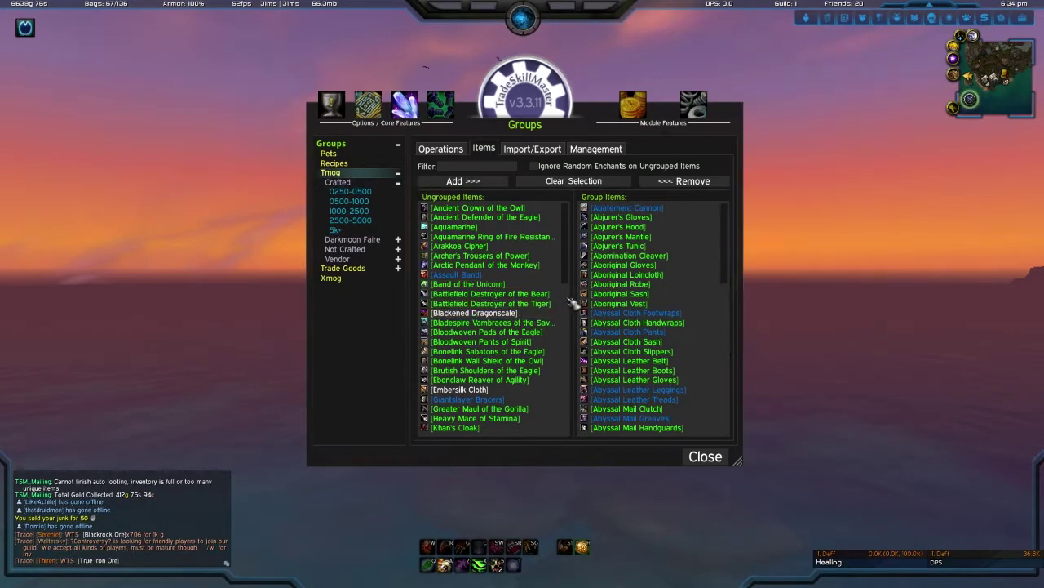
Examine the items in the Tmog group and in the Crafted price subgroups 2500-5000, 1000-2500 and 0500-1000
scroll(675, 302, down, 5)
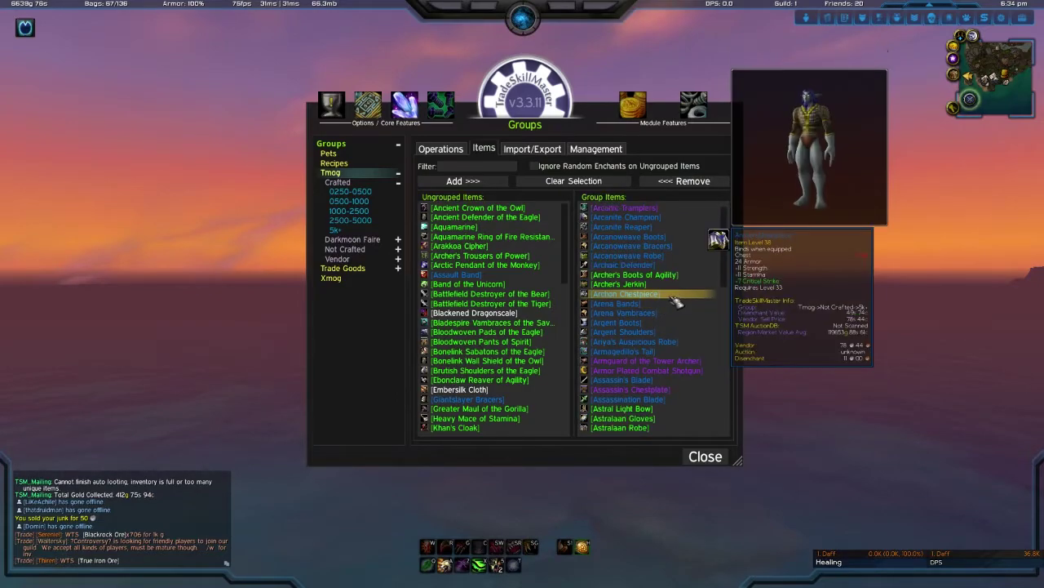
scroll(675, 302, up, 5)
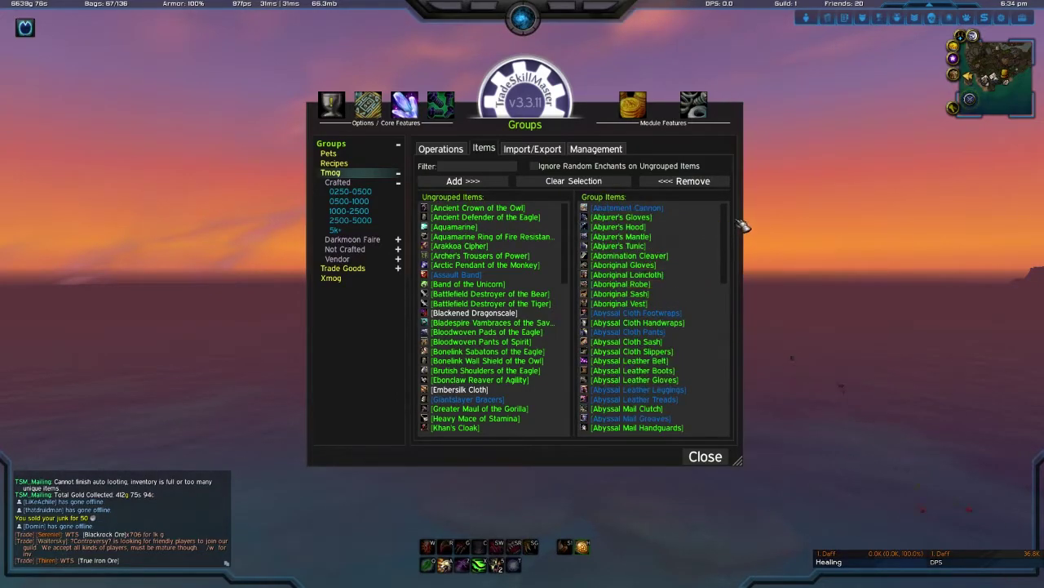
scroll(697, 226, down, 4)
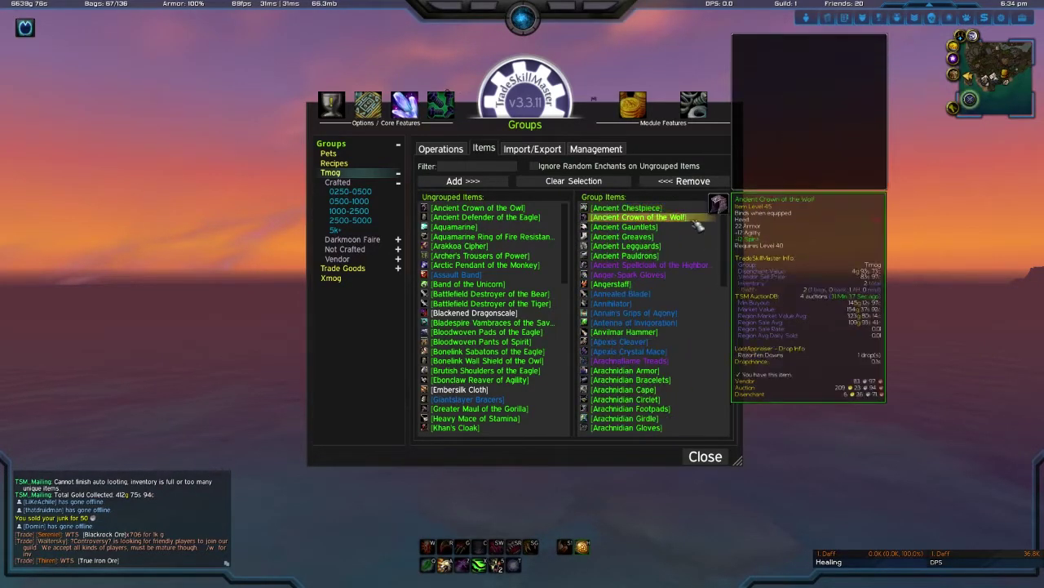
scroll(698, 226, down, 8)
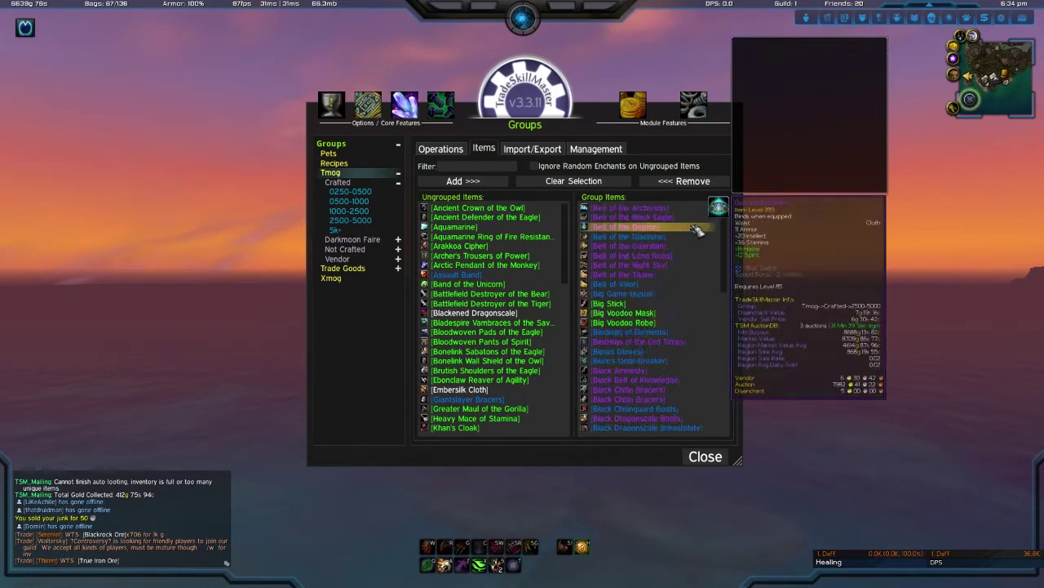
click(371, 222)
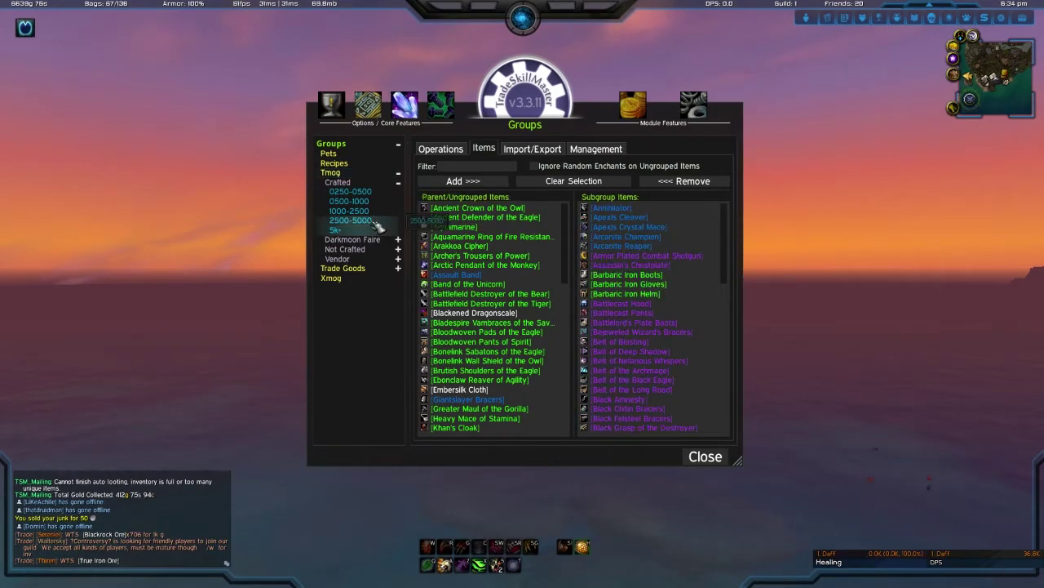
click(378, 210)
click(378, 200)
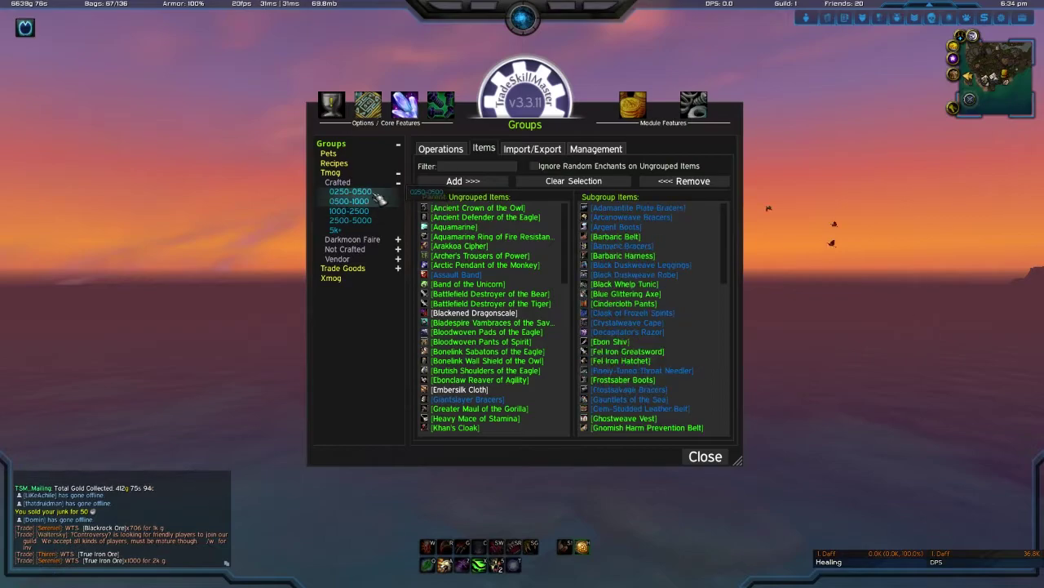
Examine the items of the Darkmoon Faire subgroup and its 2500-5000 and 5k+ price groups
click(363, 239)
click(399, 240)
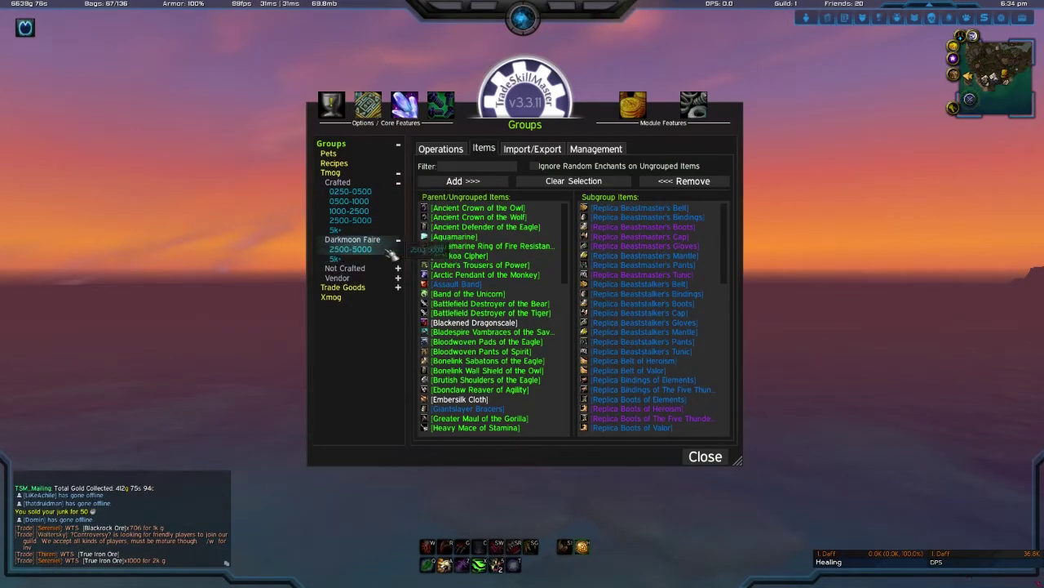
click(388, 250)
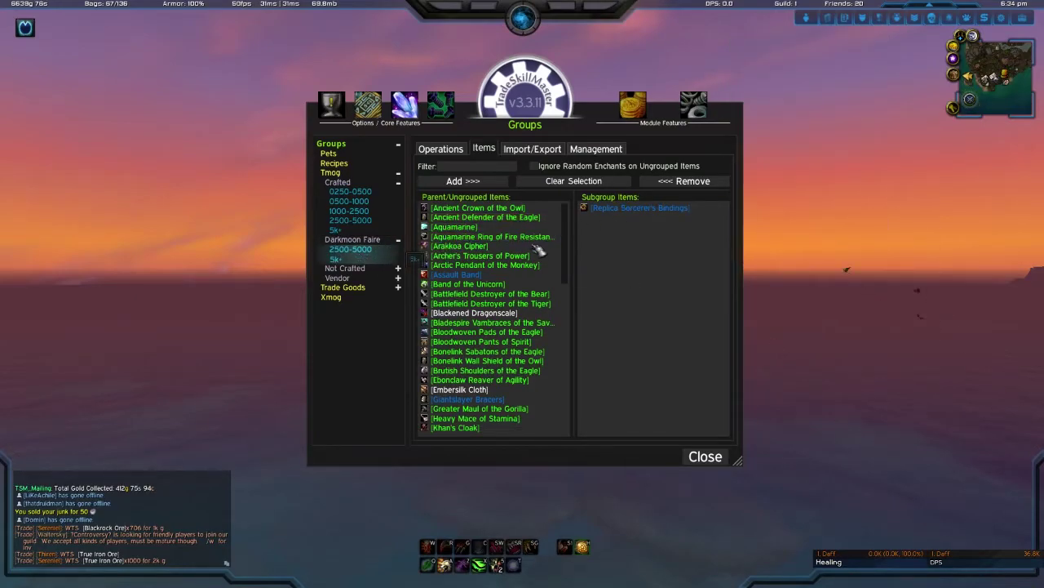
click(335, 259)
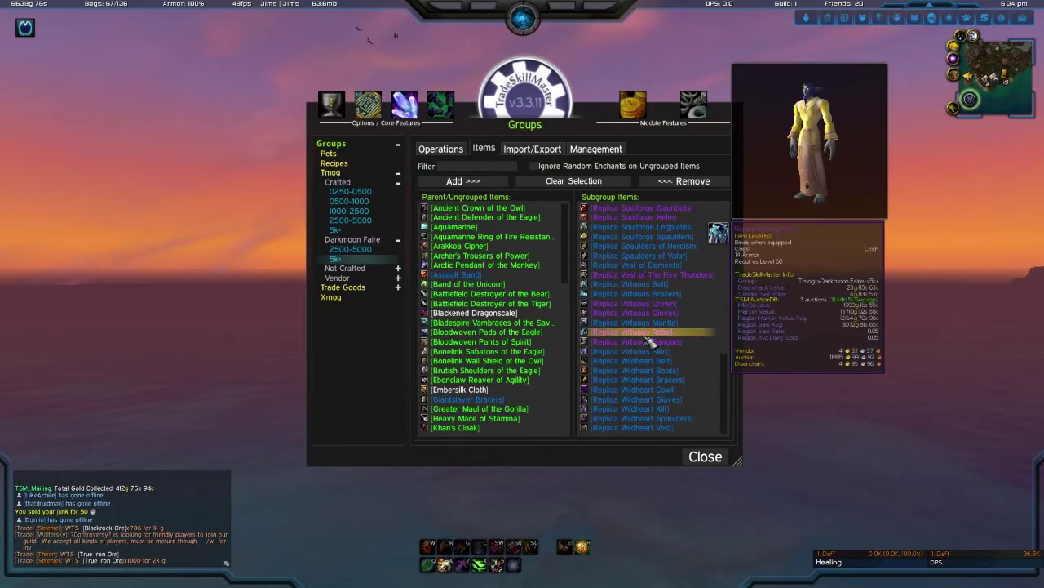
click(365, 269)
Collapse the Crafted and Darkmoon Faire subgroups and view the import and export options of the Crafted subgroup
click(357, 185)
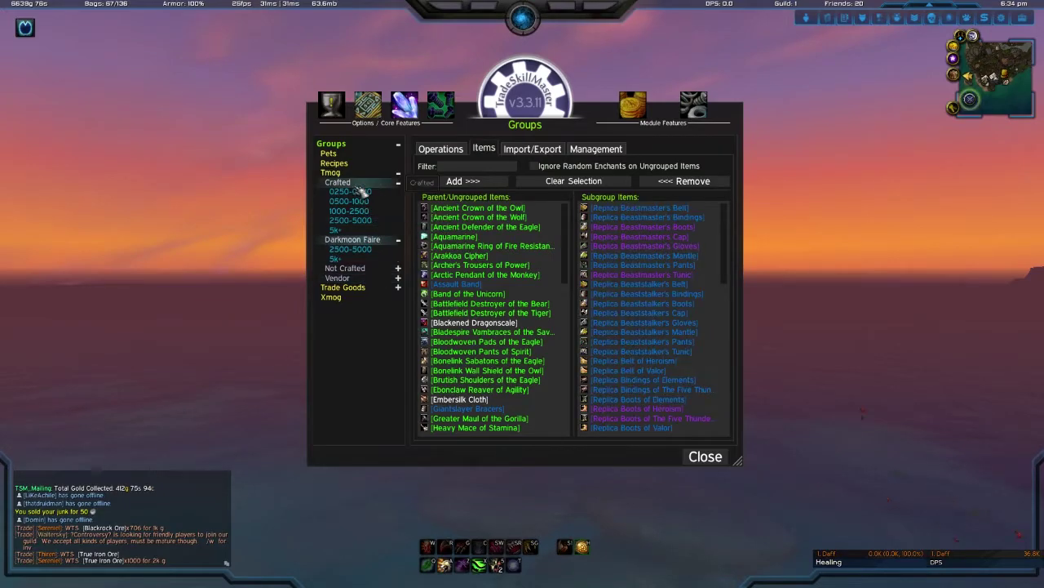
click(397, 183)
click(397, 192)
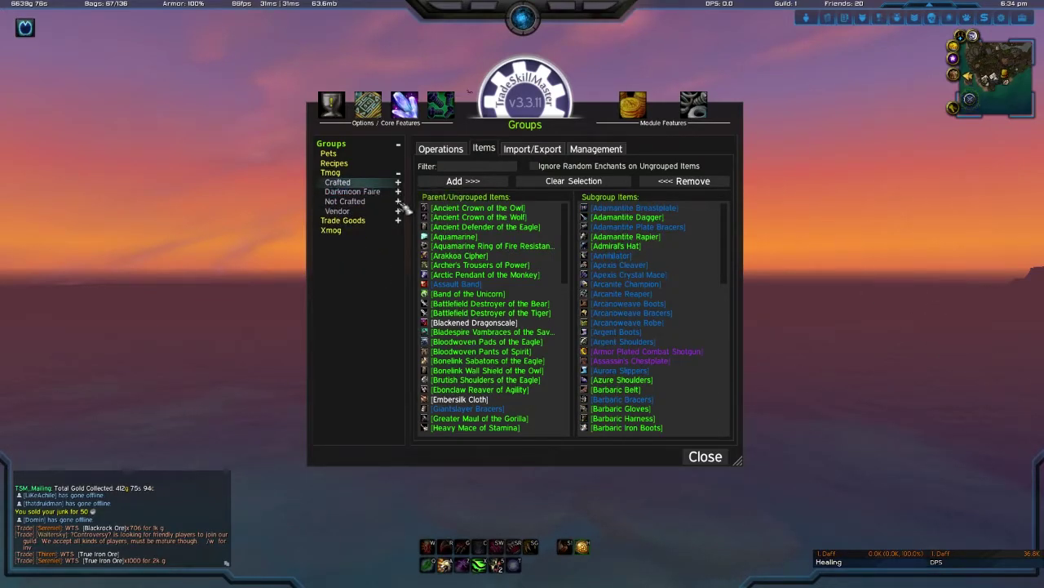
click(382, 203)
click(359, 191)
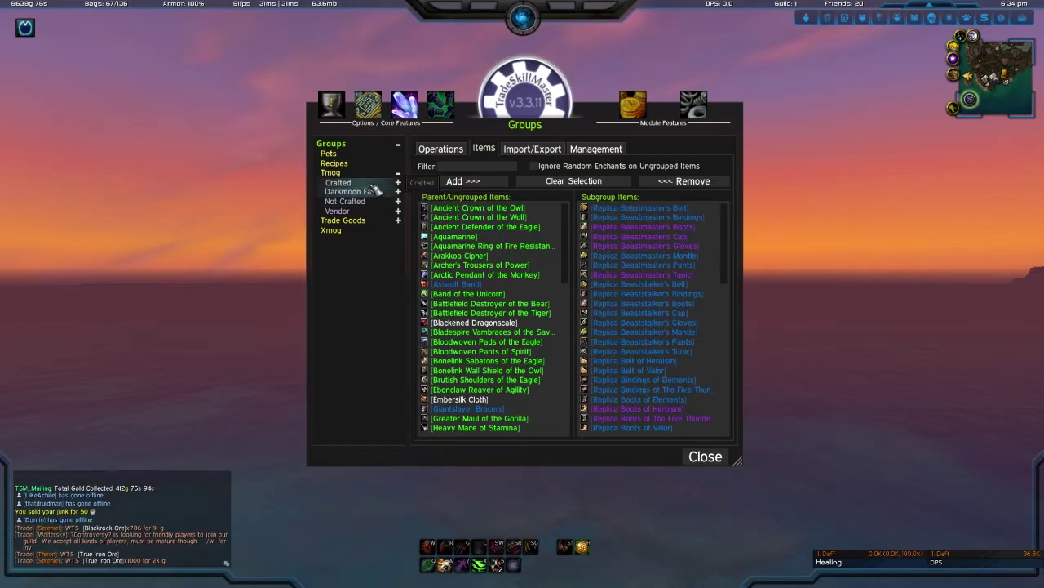
click(343, 182)
click(532, 150)
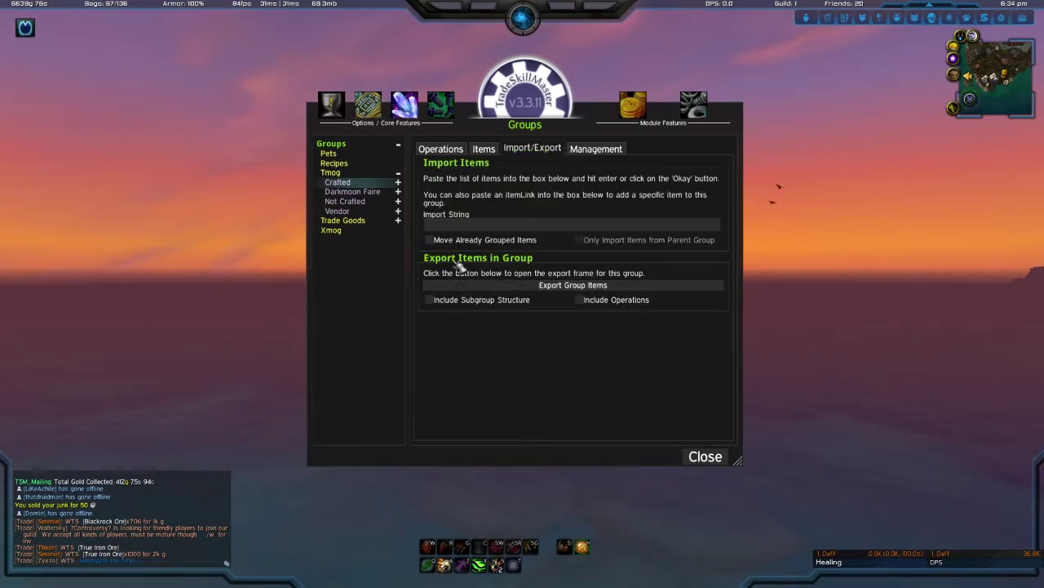
Look through the list of items contained in the whole Tmog group
click(330, 172)
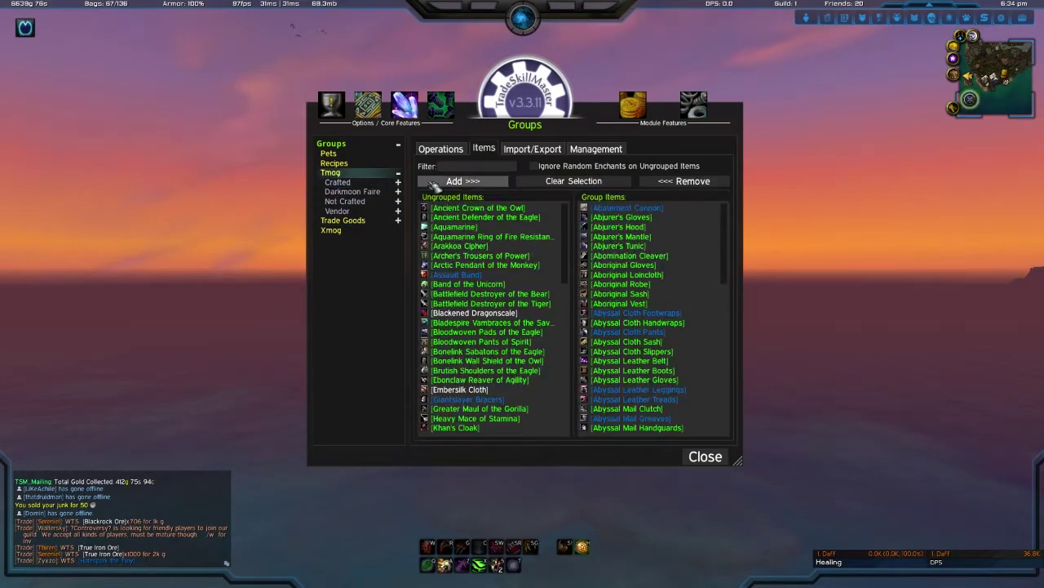
scroll(640, 233, down, 10)
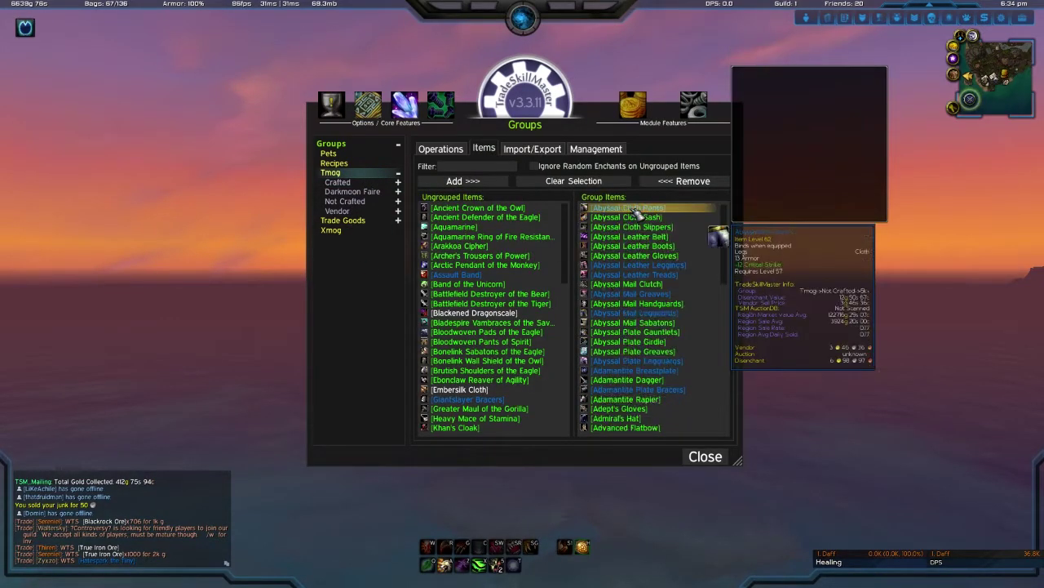
scroll(641, 245, down, 15)
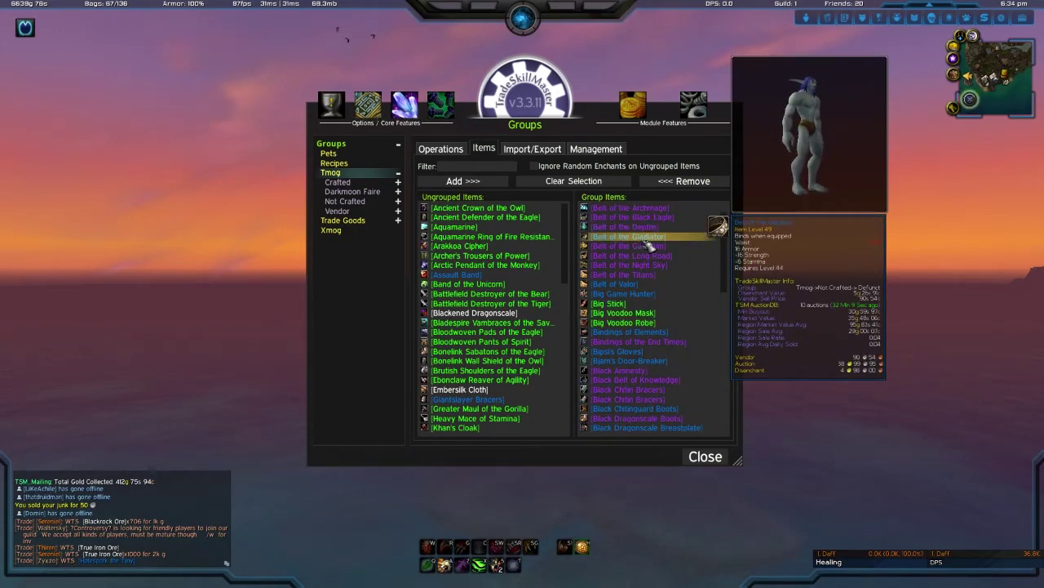
Choose "Auction single stack" as the auctioning operation of the Tmog group
click(447, 150)
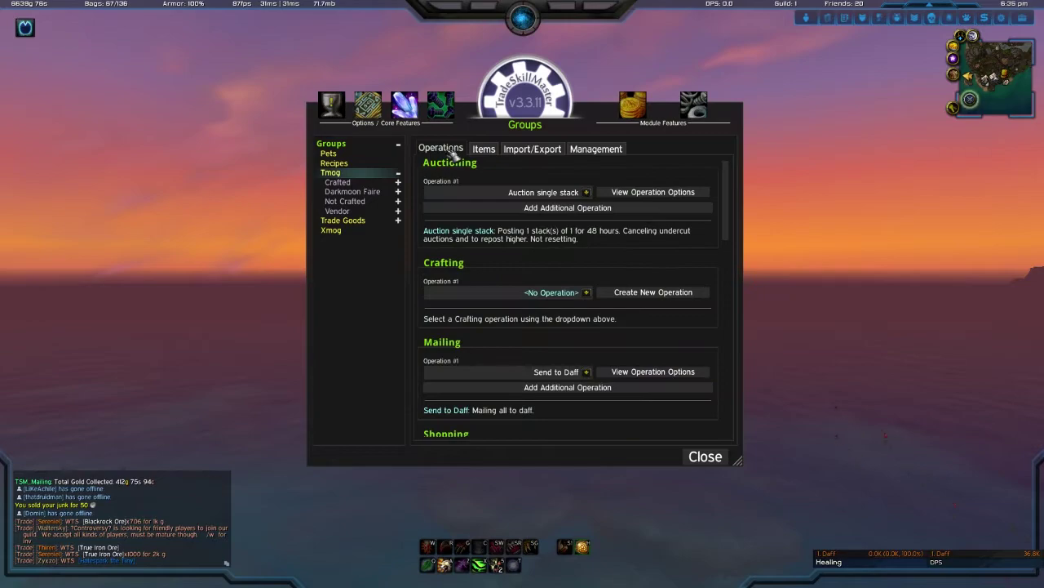
click(586, 192)
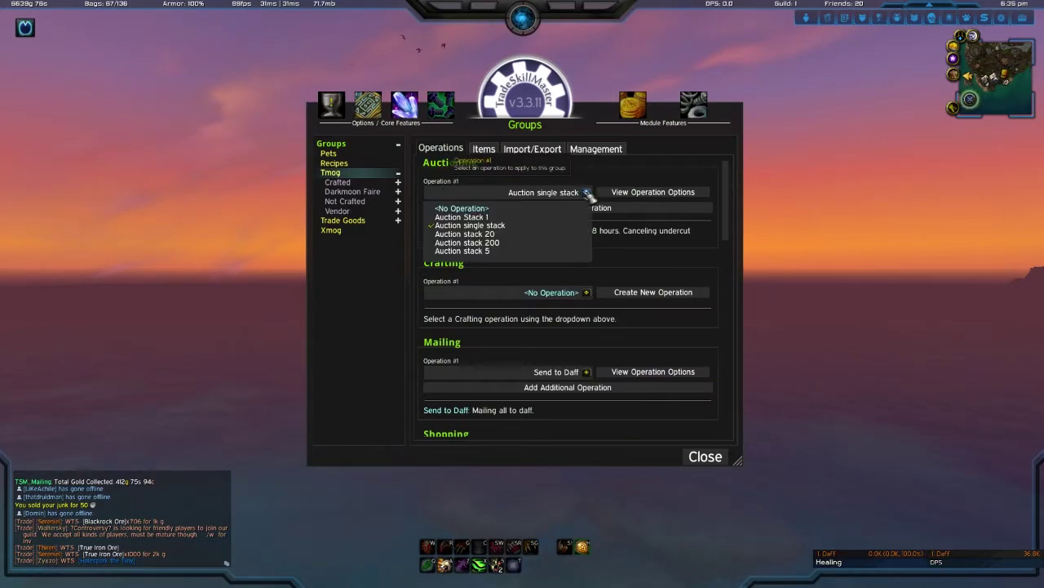
click(506, 226)
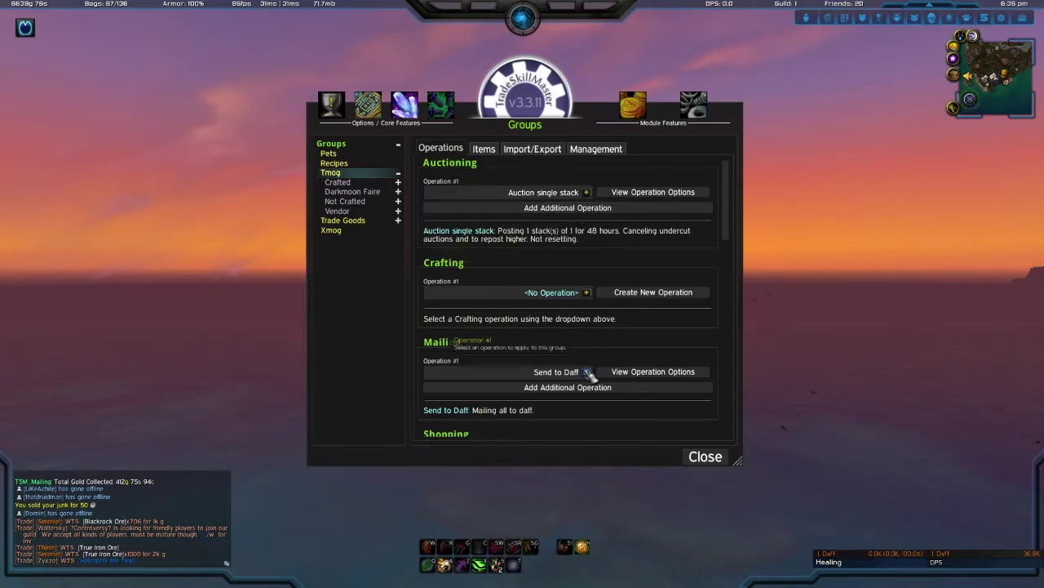
Review the mailing operations available for the Tmog group without choosing a different one
scroll(534, 341, down, 2)
scroll(522, 330, down, 1)
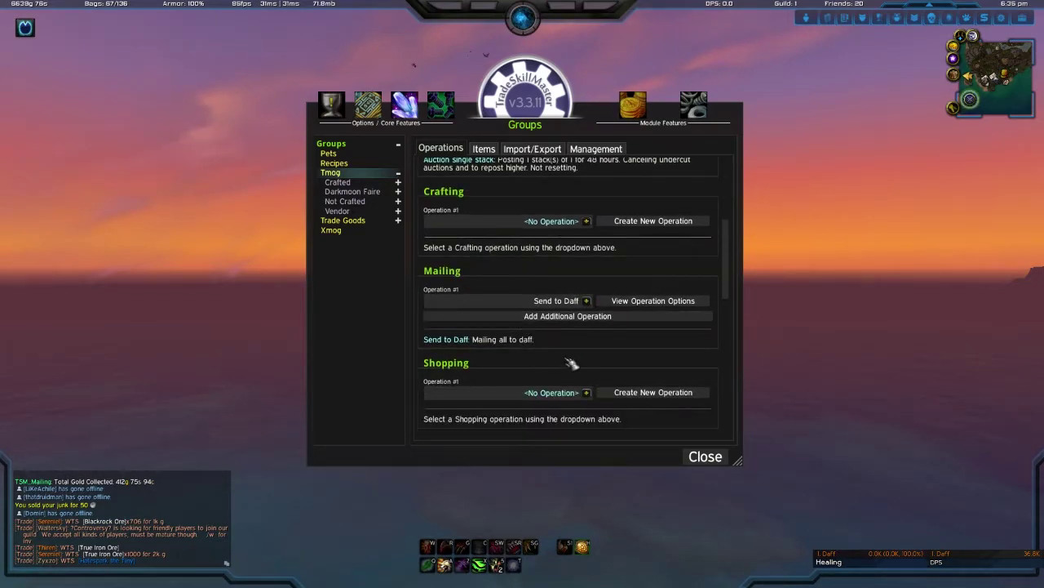
click(586, 301)
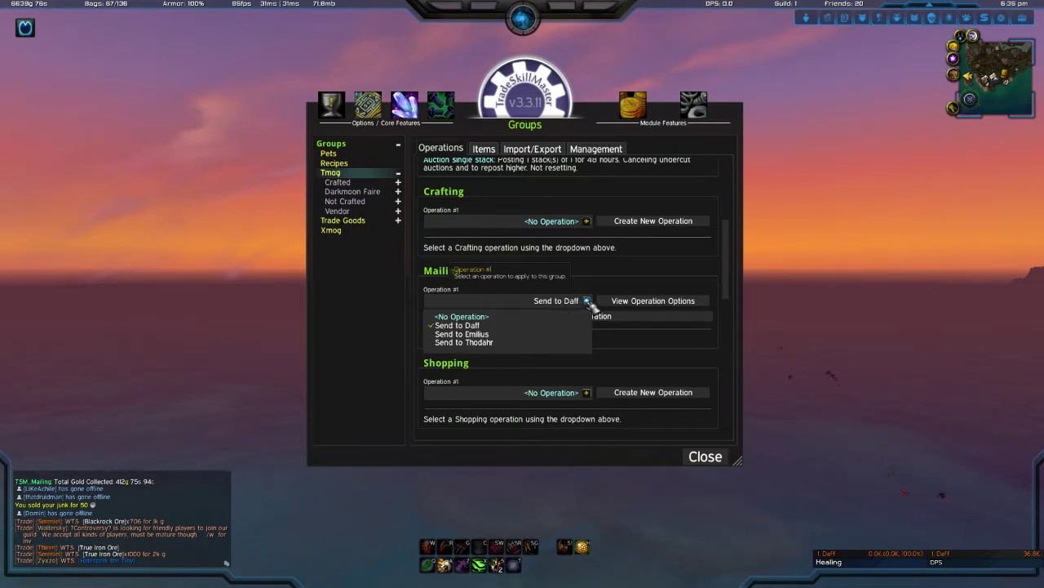
click(586, 302)
scroll(588, 298, up, 3)
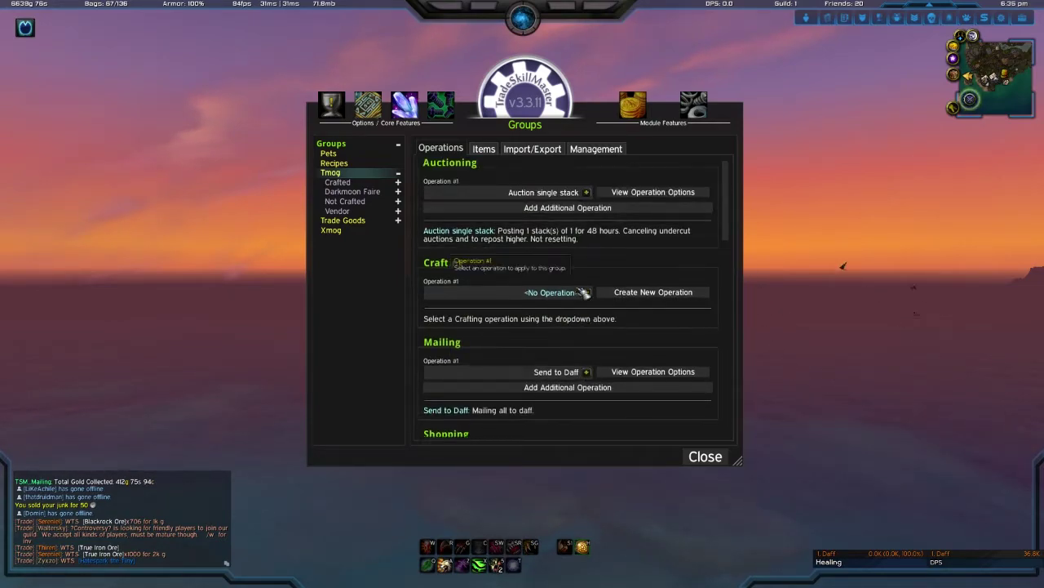
Close the TSM window, open the auction house at the auctioneer in Stormshield and start a TSM auctioning post scan
click(703, 455)
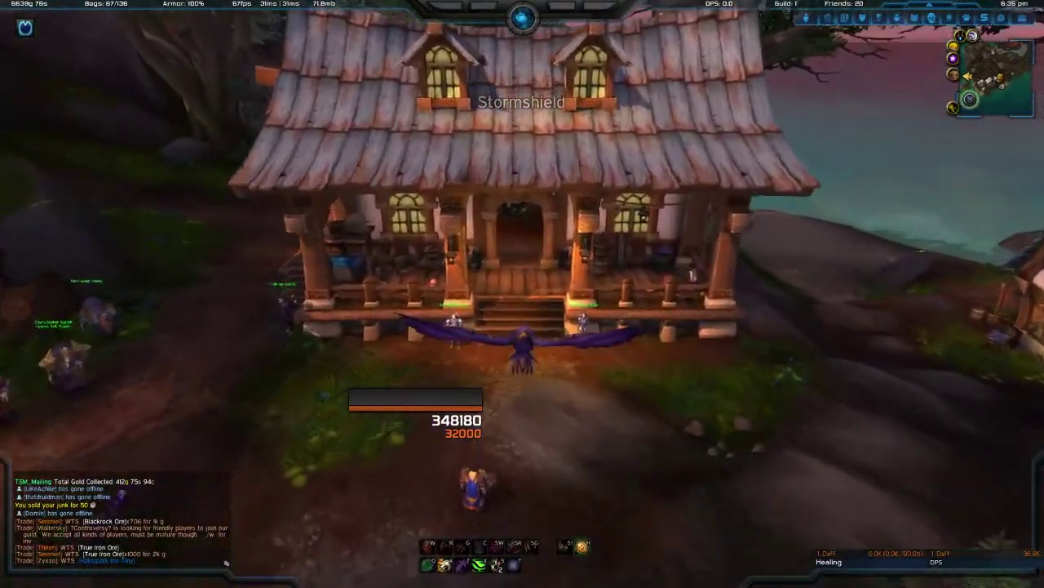
key(w)
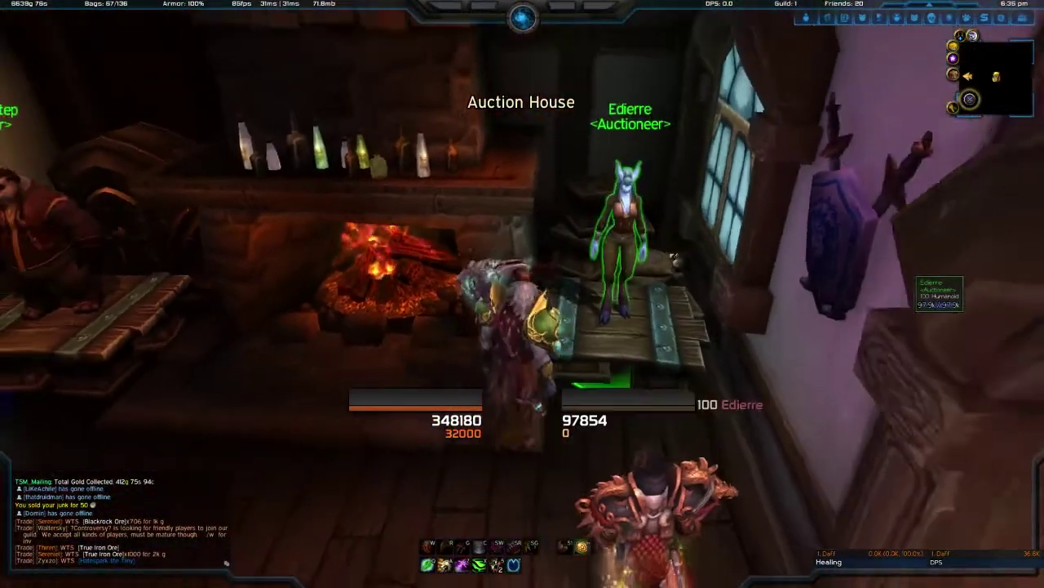
right_click(601, 261)
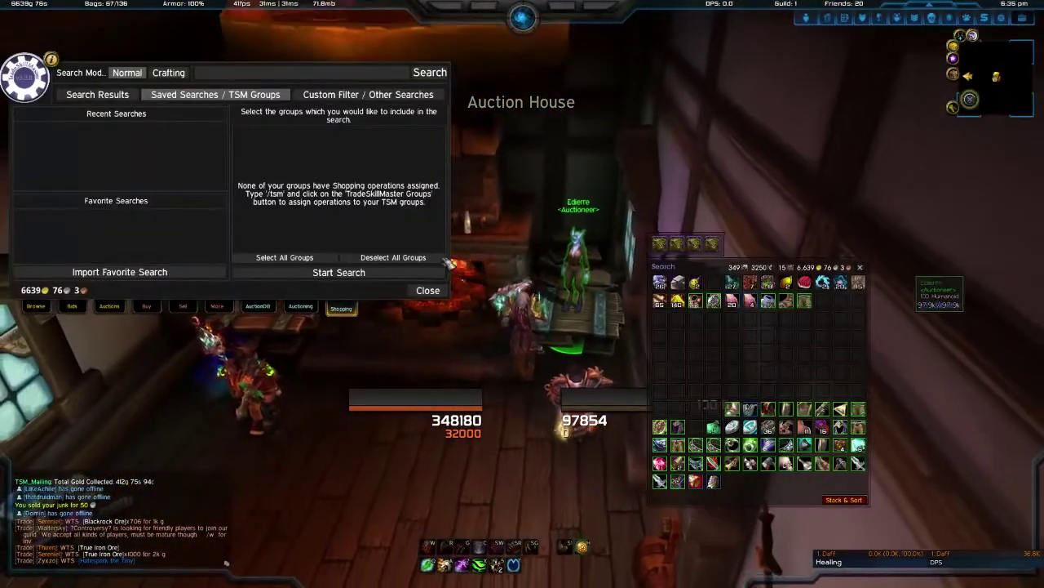
click(300, 308)
click(111, 273)
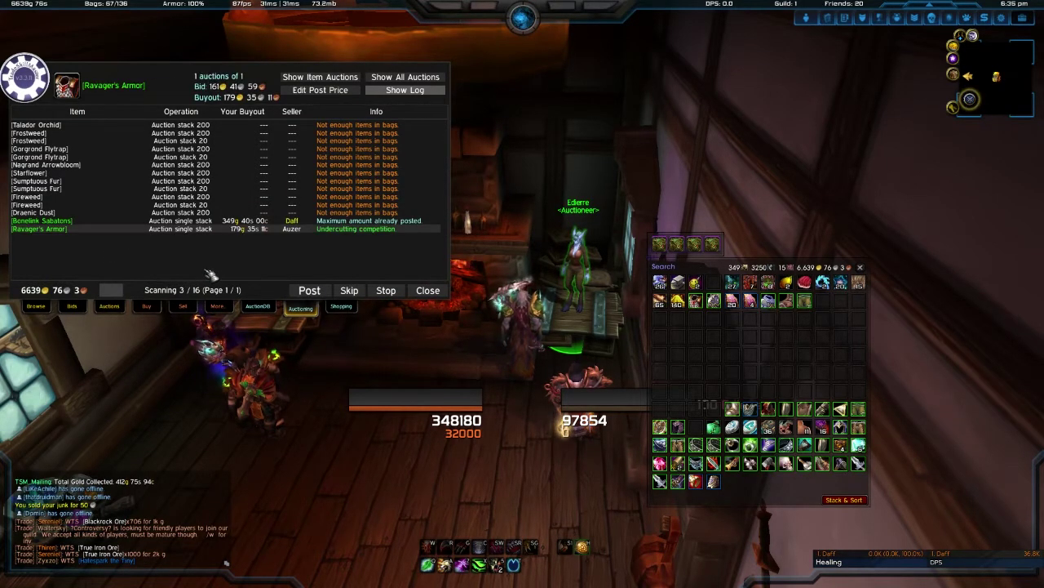
Open the macro window with the chat command /m and display the commands of the general macro named TSM
key(Return)
text(/)
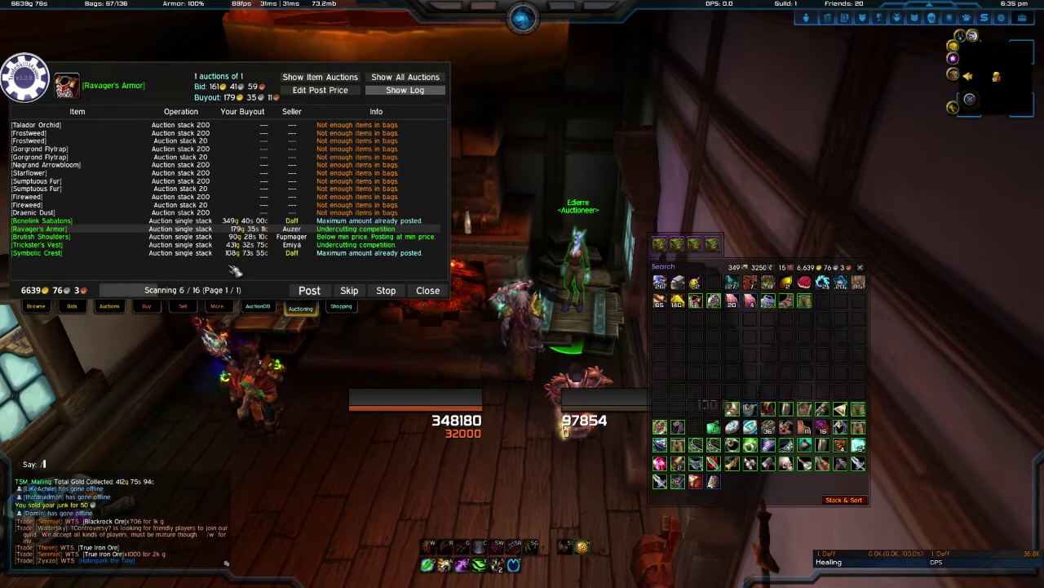
text(m)
key(Return)
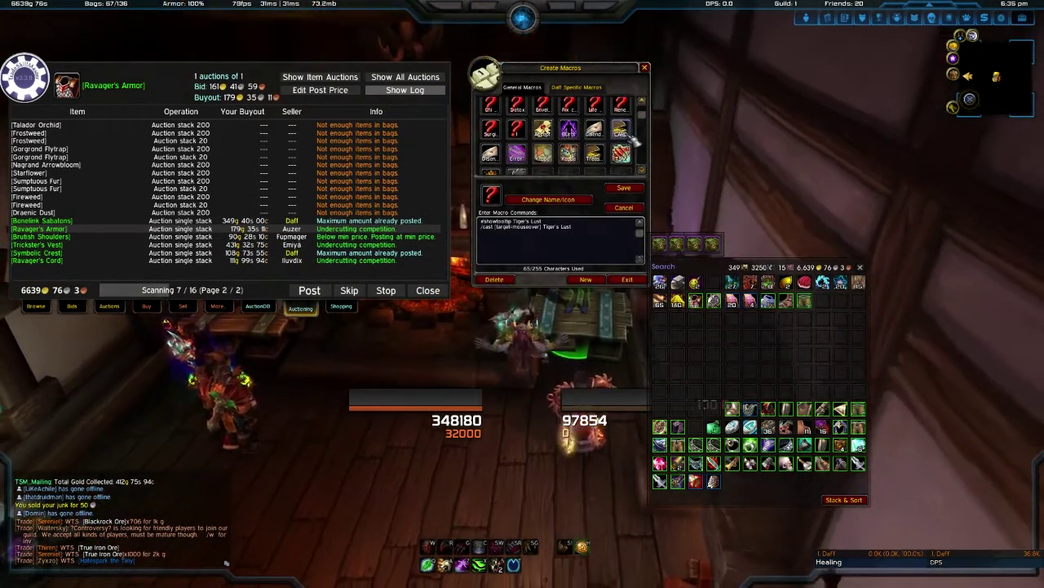
scroll(612, 122, down, 2)
click(621, 122)
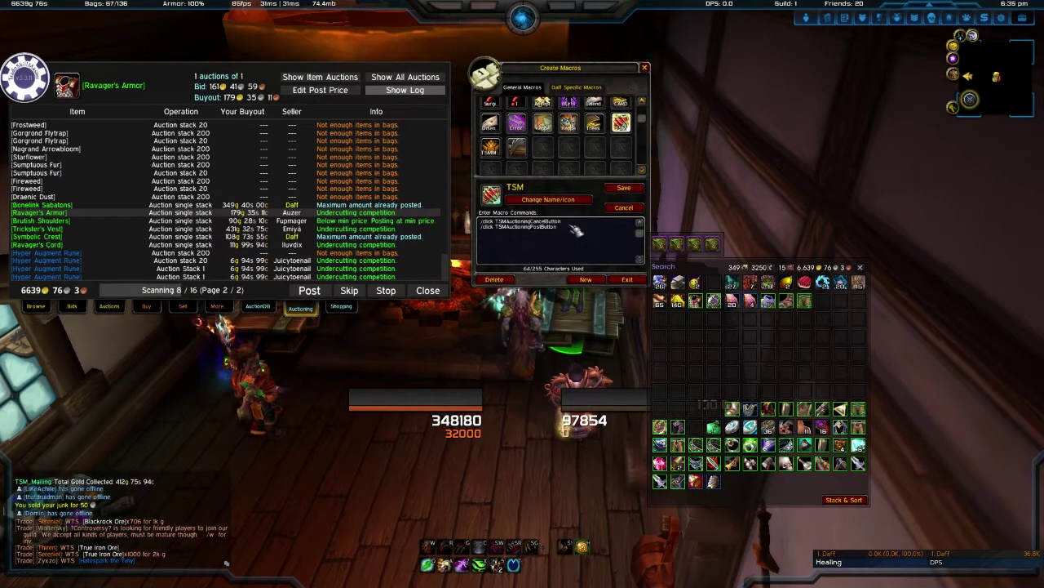
Run the TSM macro repeatedly to post the scanned items as auctions, working down the log from Ravager's Armor
mouse_move(1030, 290)
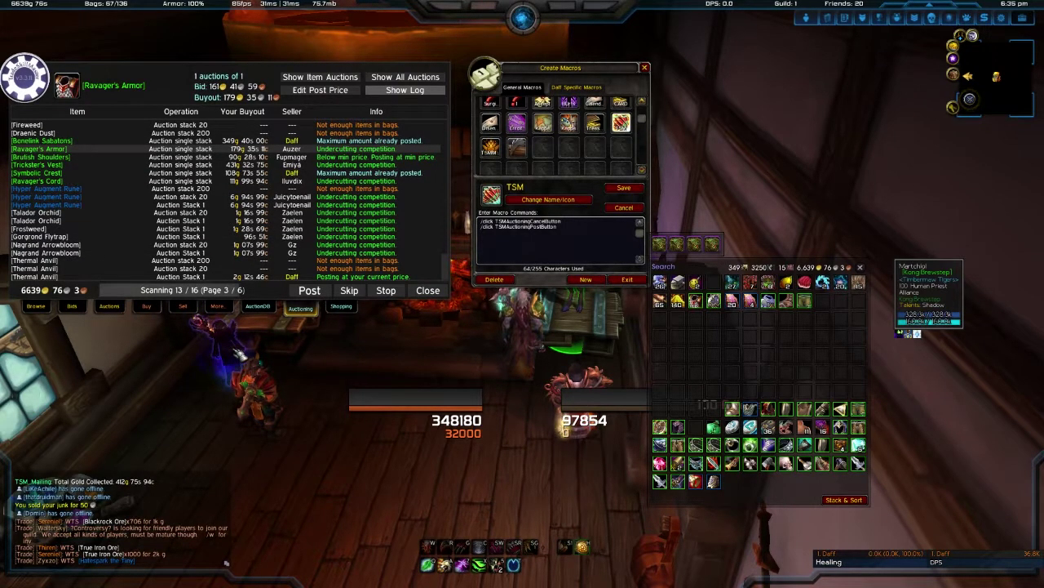
scroll(226, 562, down, 6)
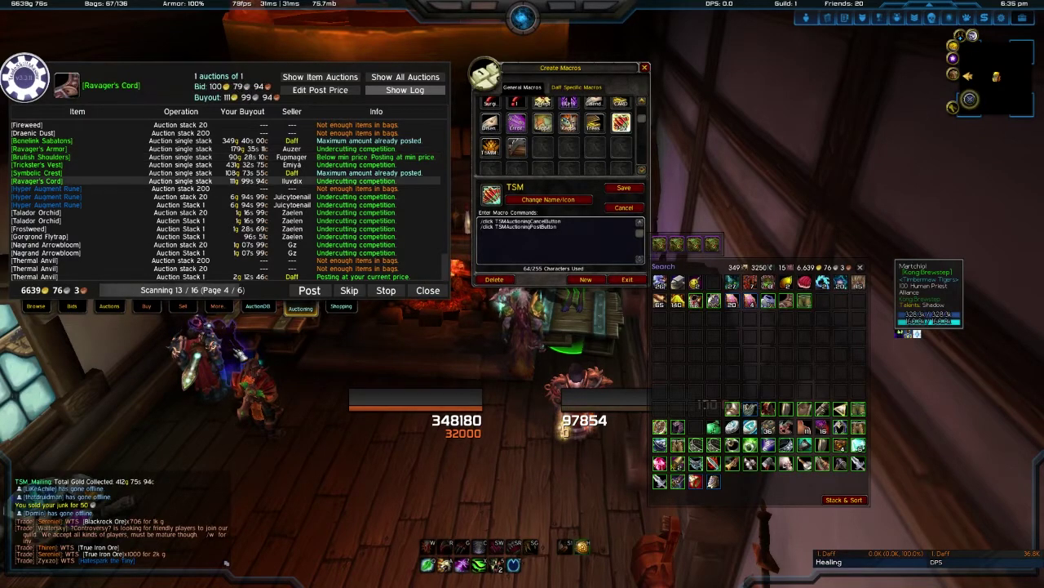
scroll(226, 563, down, 3)
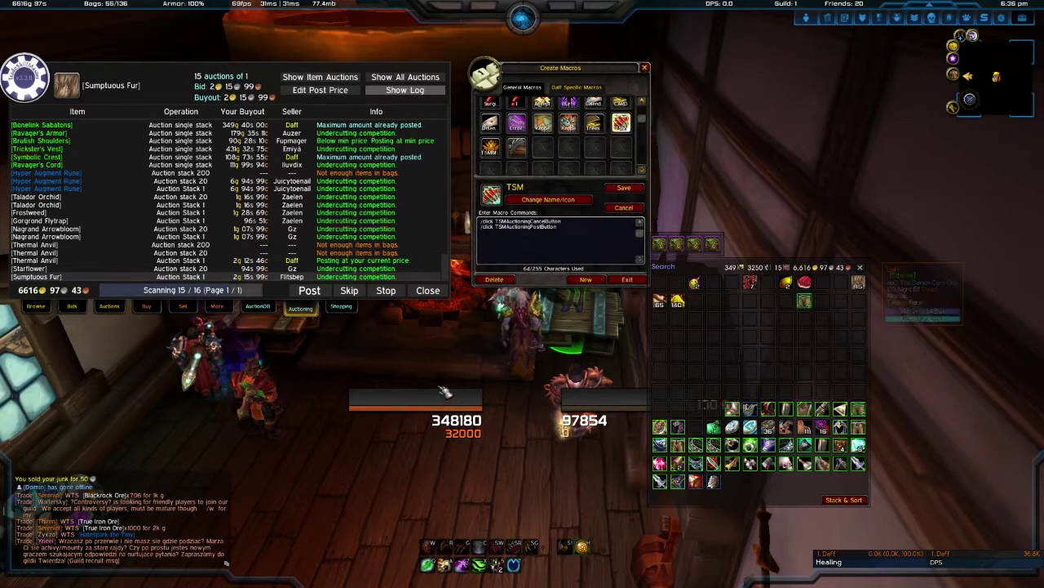
scroll(469, 403, down, 1)
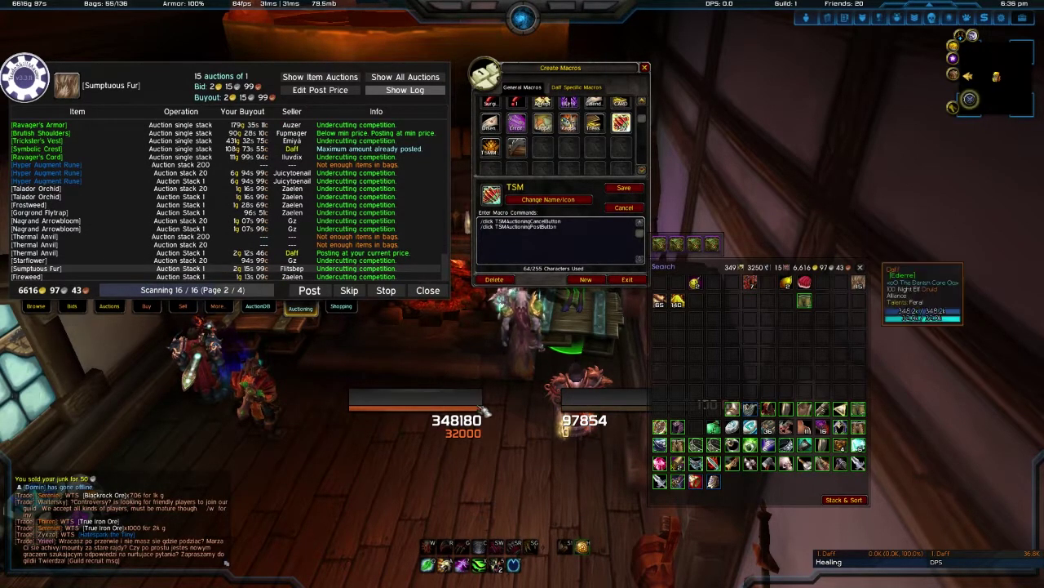